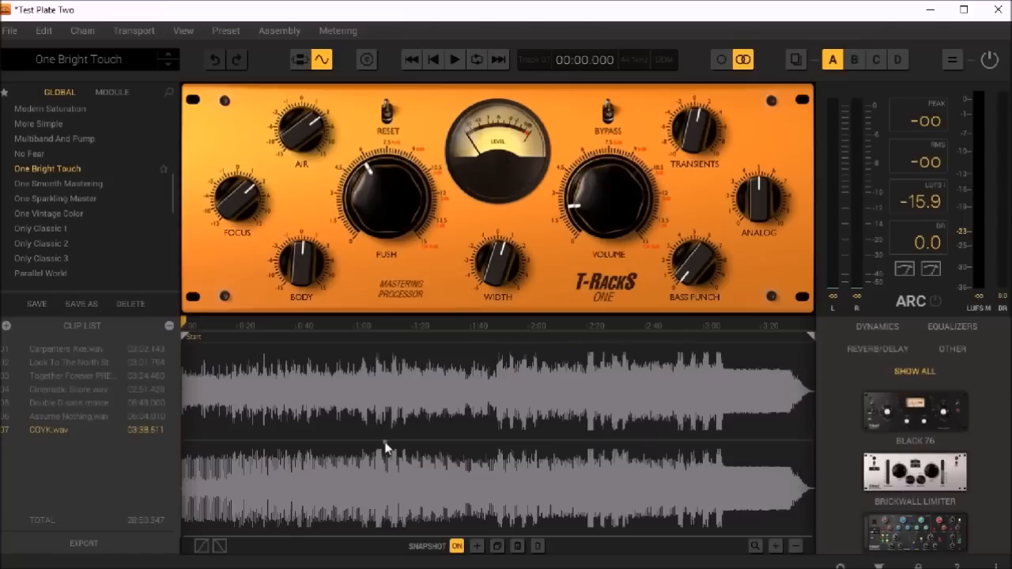
Open the Metering window, examine its meter display and the available meter settings, and close it.
mouse_move(818, 422)
mouse_down()
mouse_move(431, 431)
mouse_move(818, 427)
mouse_up()
click(172, 31)
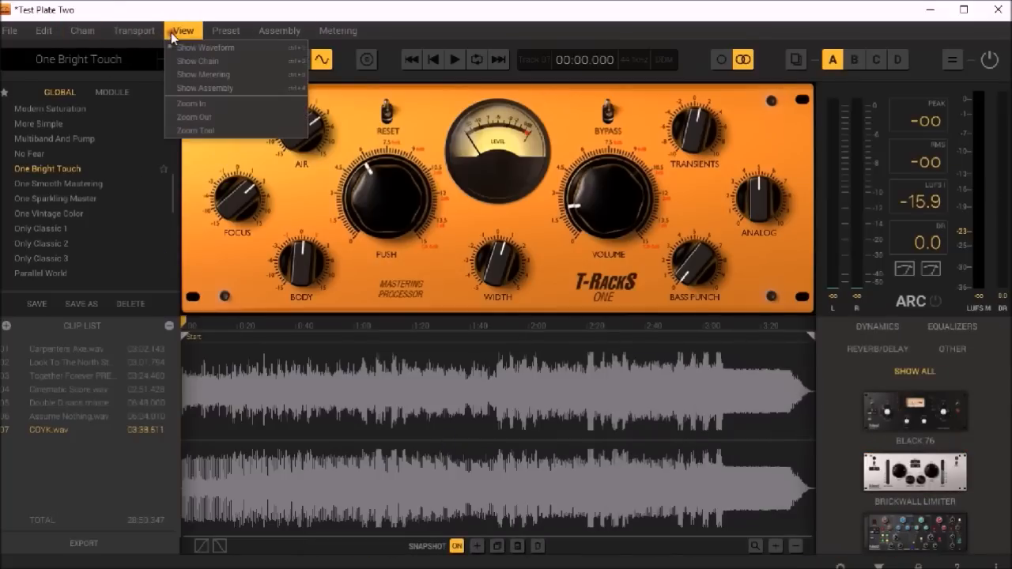
click(202, 74)
drag(484, 9, 582, 23)
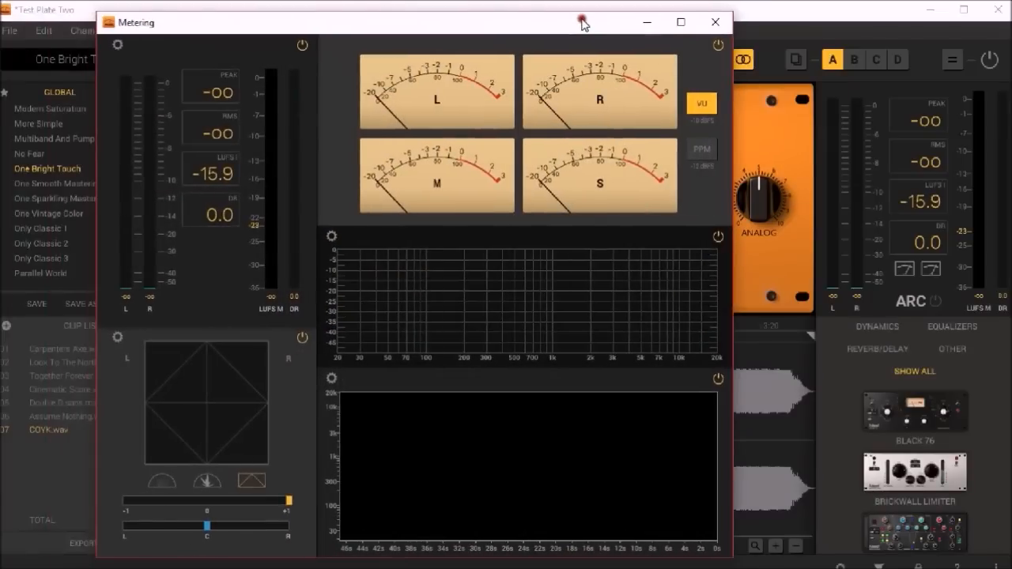
click(117, 45)
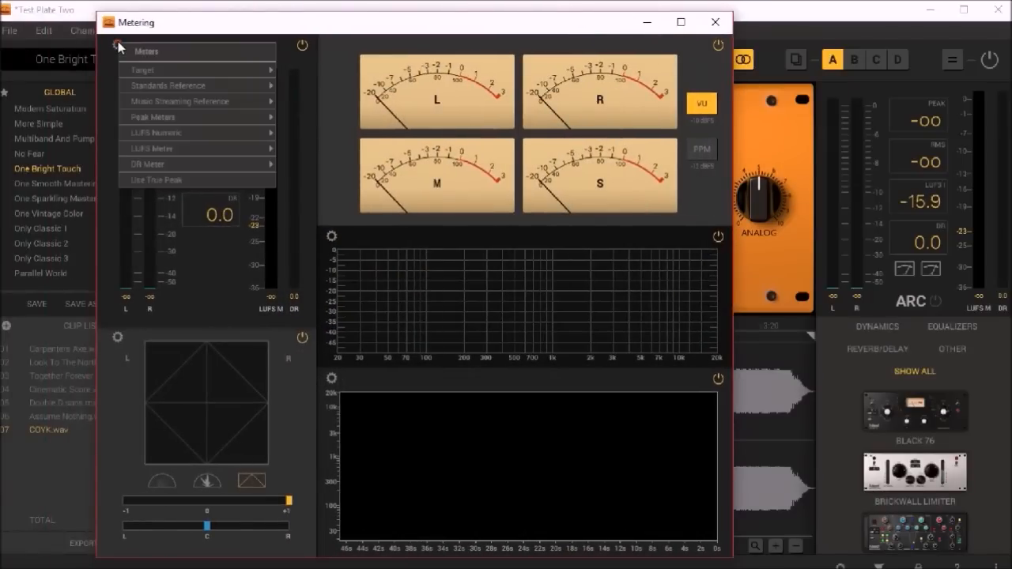
mouse_move(248, 96)
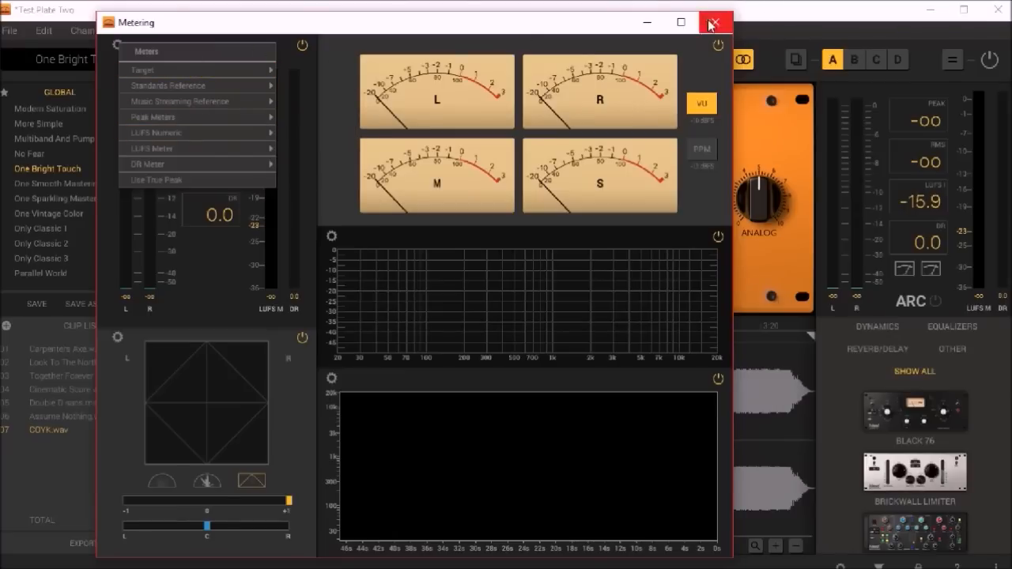
drag(348, 24, 344, 42)
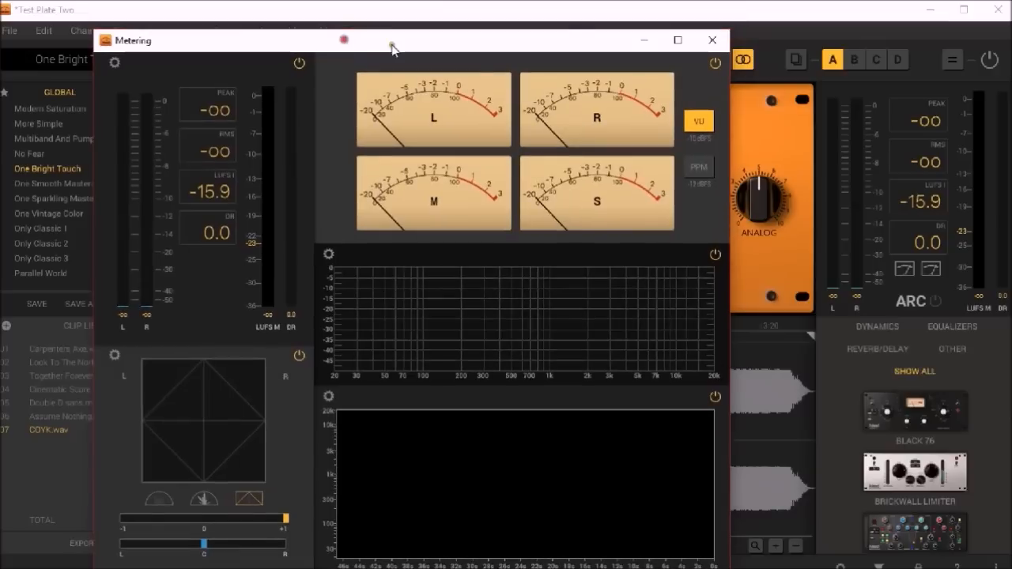
click(709, 41)
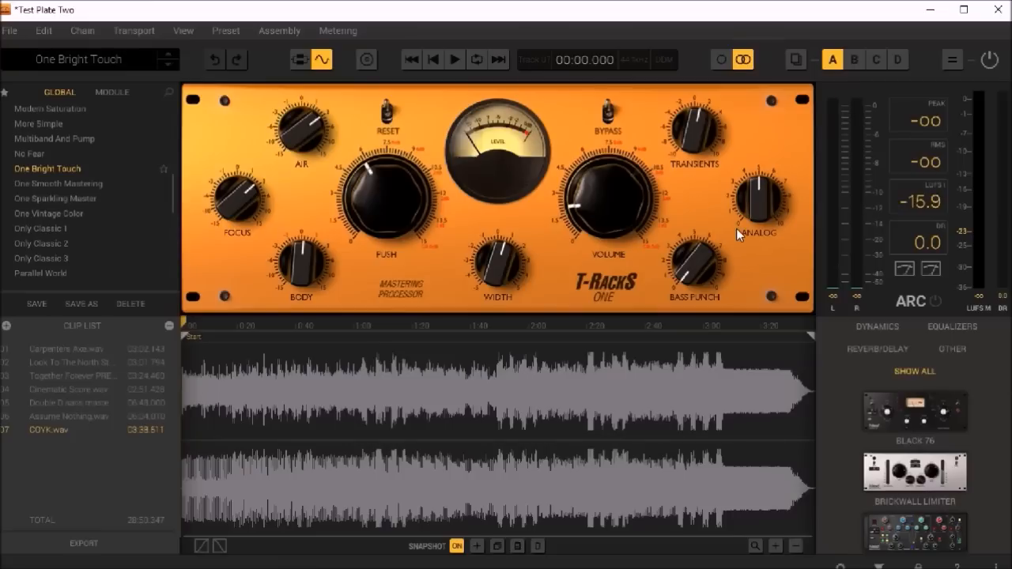
Browse the equalizer modules and the full module list in an enlarged module browser, then restore its original width.
click(949, 328)
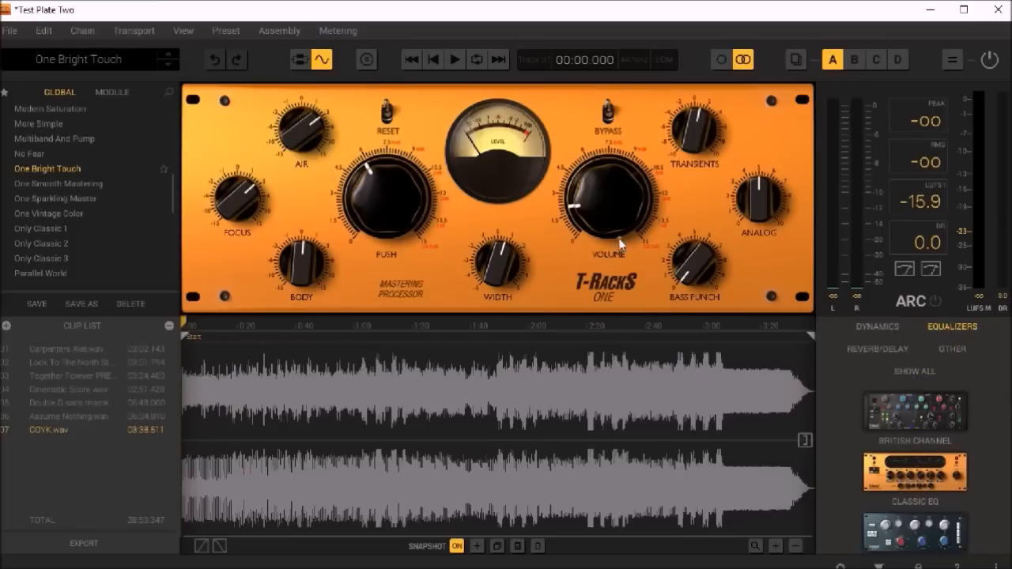
mouse_move(647, 206)
click(822, 378)
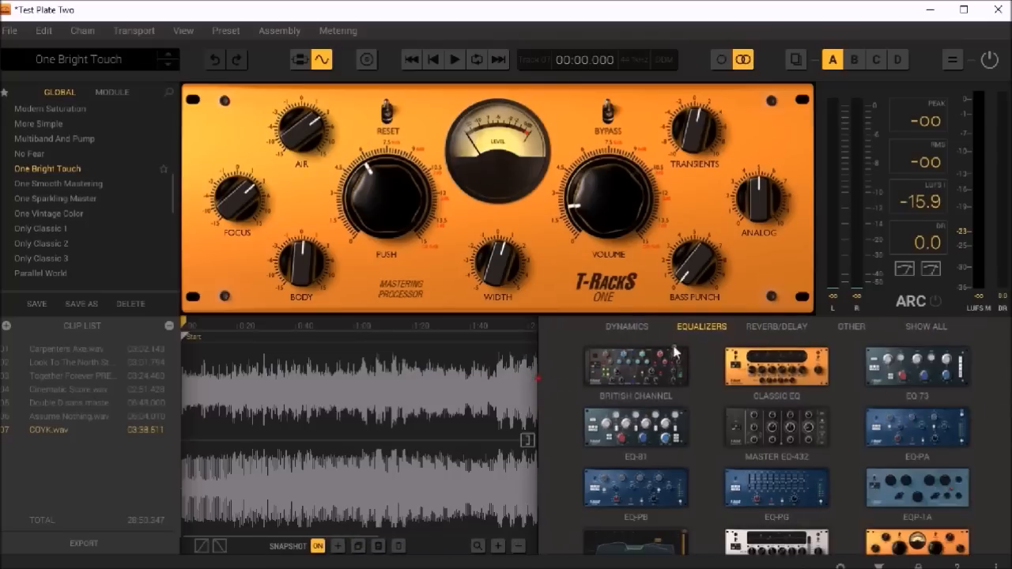
click(926, 326)
scroll(777, 443, down, 10)
scroll(776, 443, up, 10)
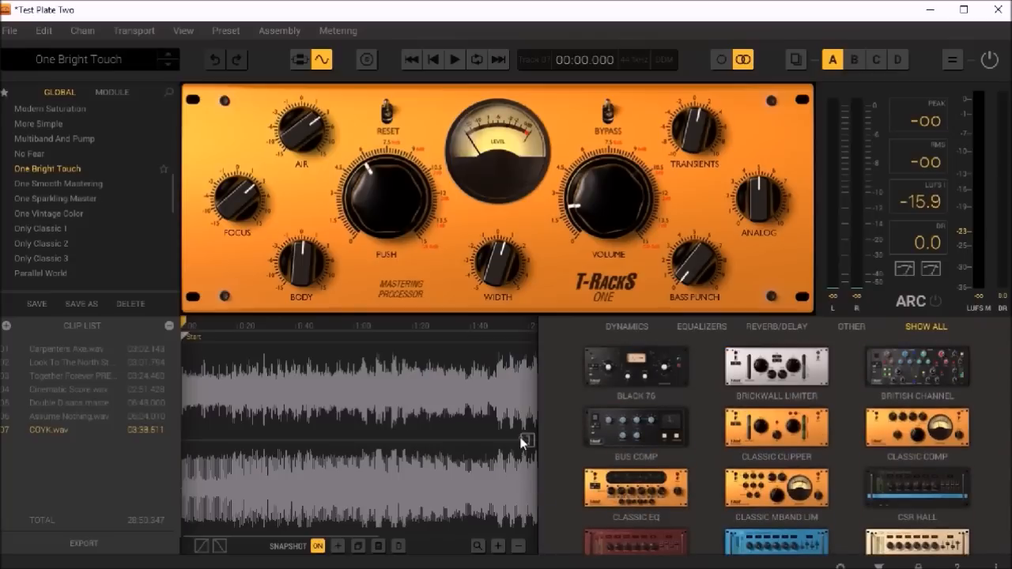
drag(534, 423, 816, 428)
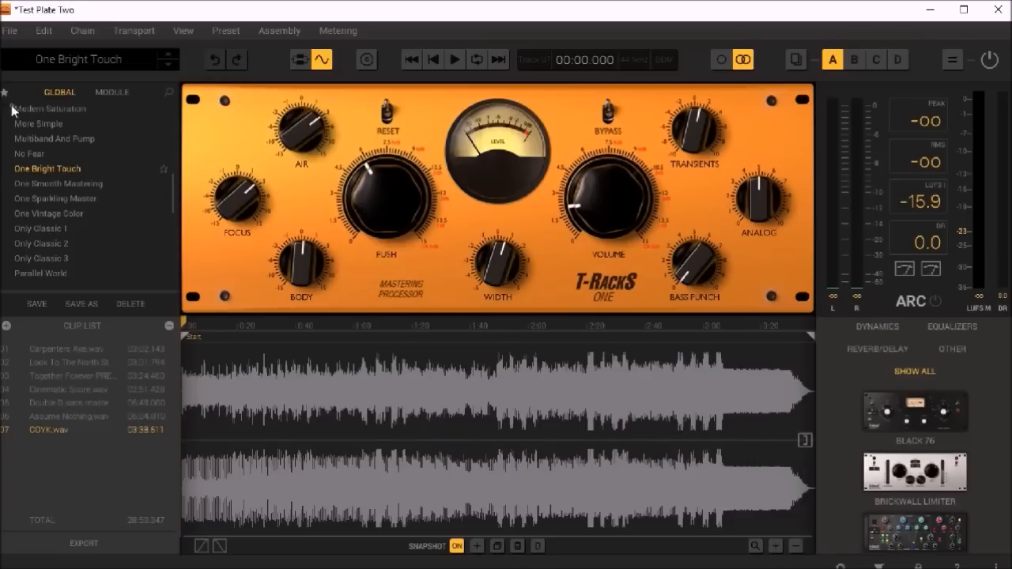
Look through the Advanced Mastering presets and compare processing chains A, B, C and D, ending on chain A.
scroll(169, 182, up, 10)
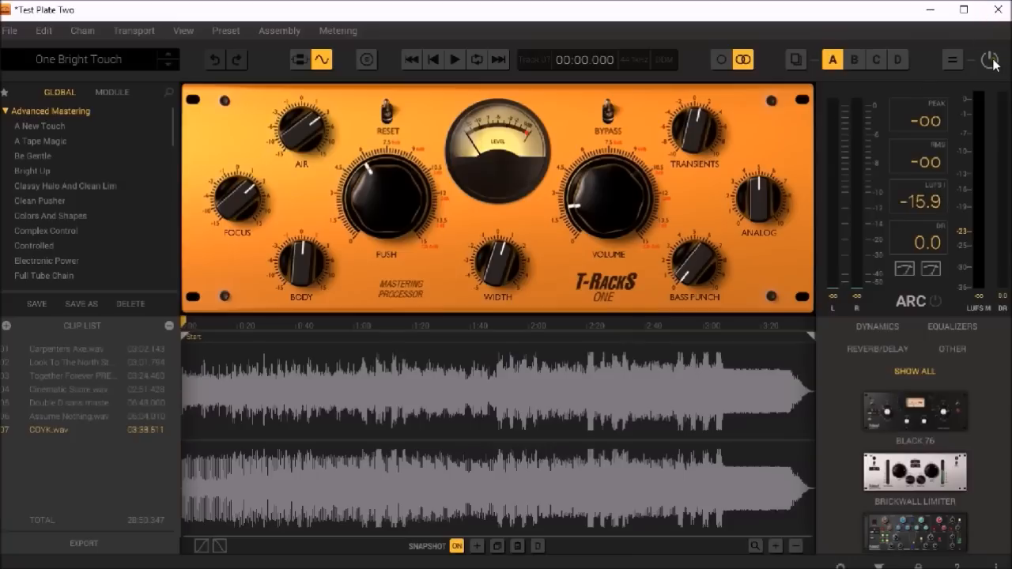
click(856, 61)
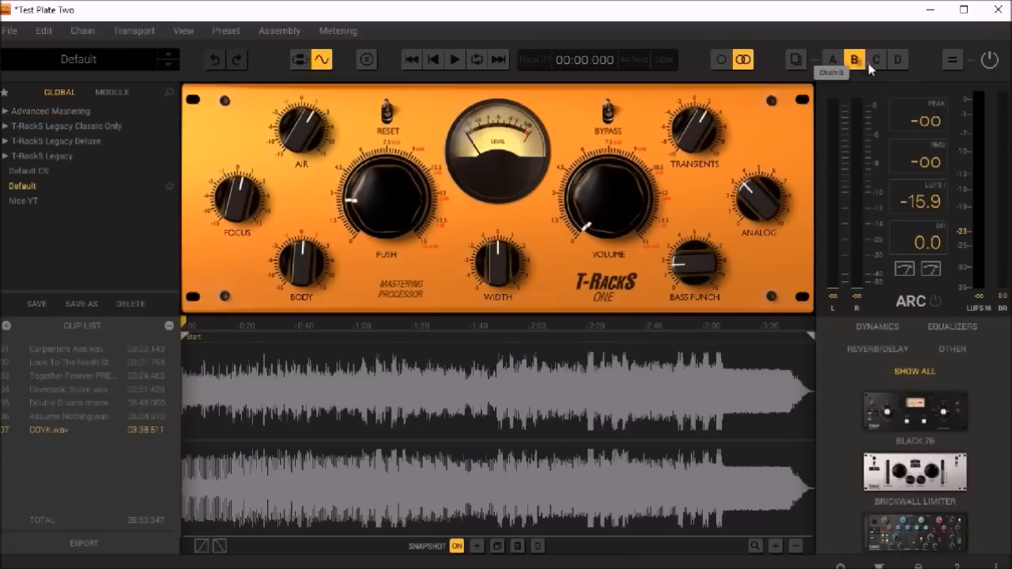
click(876, 60)
click(897, 60)
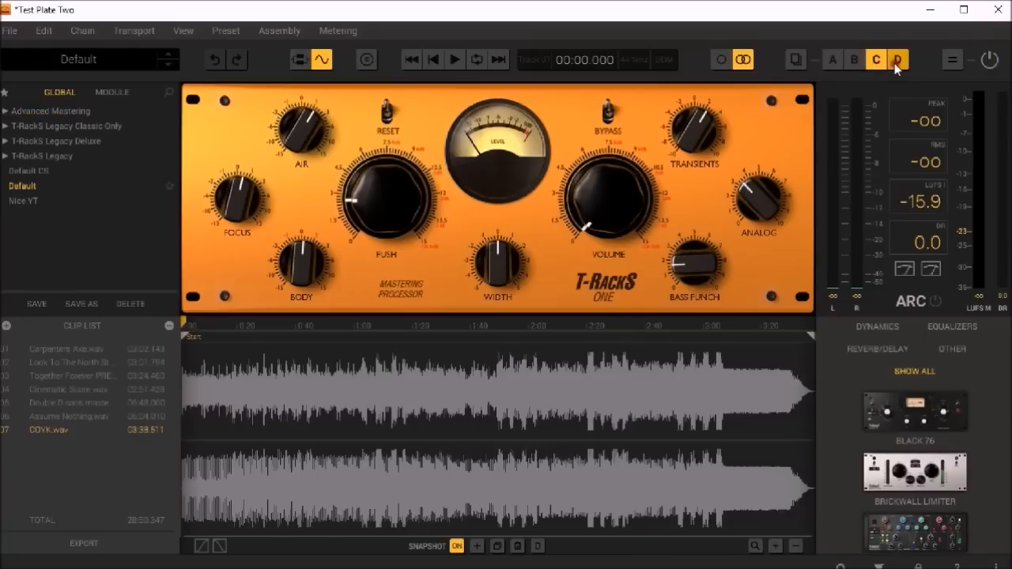
click(853, 60)
click(833, 61)
click(854, 60)
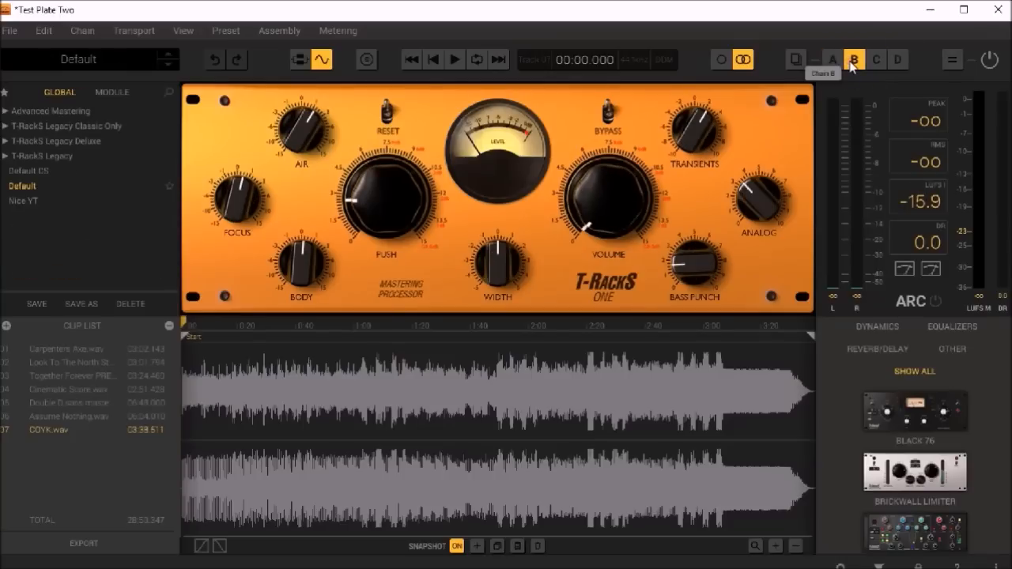
click(832, 60)
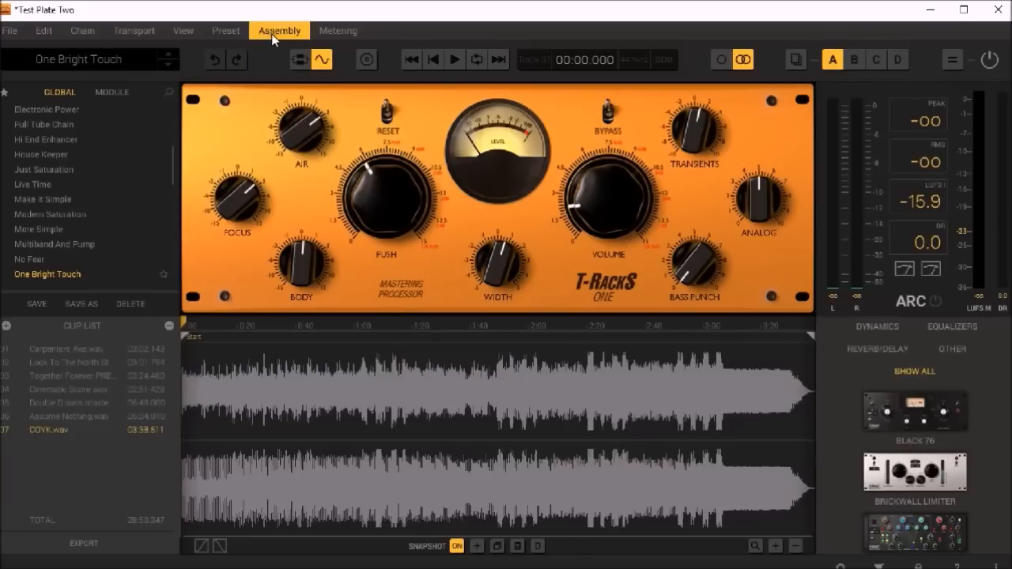
Open the Album Assembly window, review the track layout from the start of the timeline, and close it.
click(361, 59)
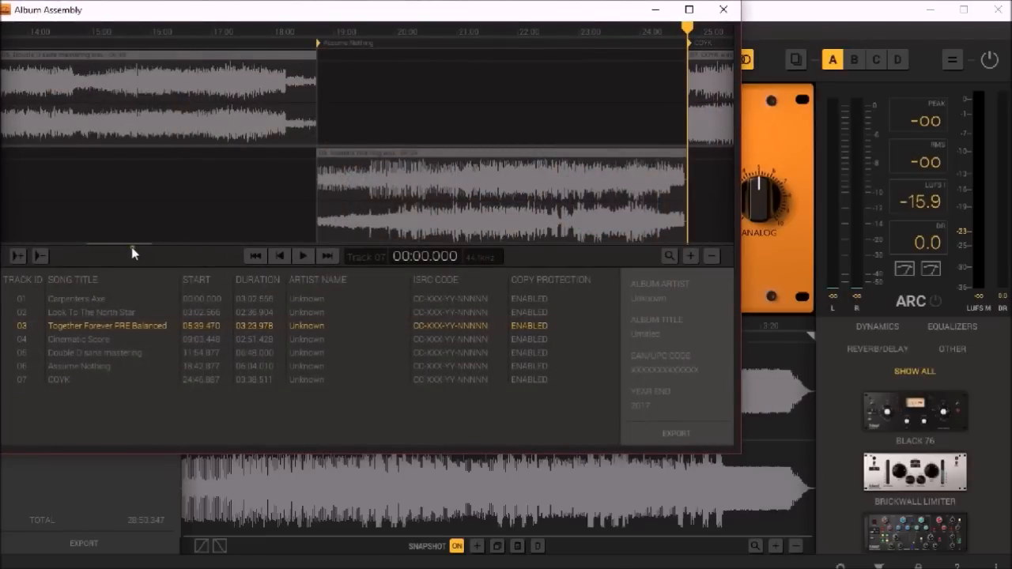
drag(132, 246, 48, 238)
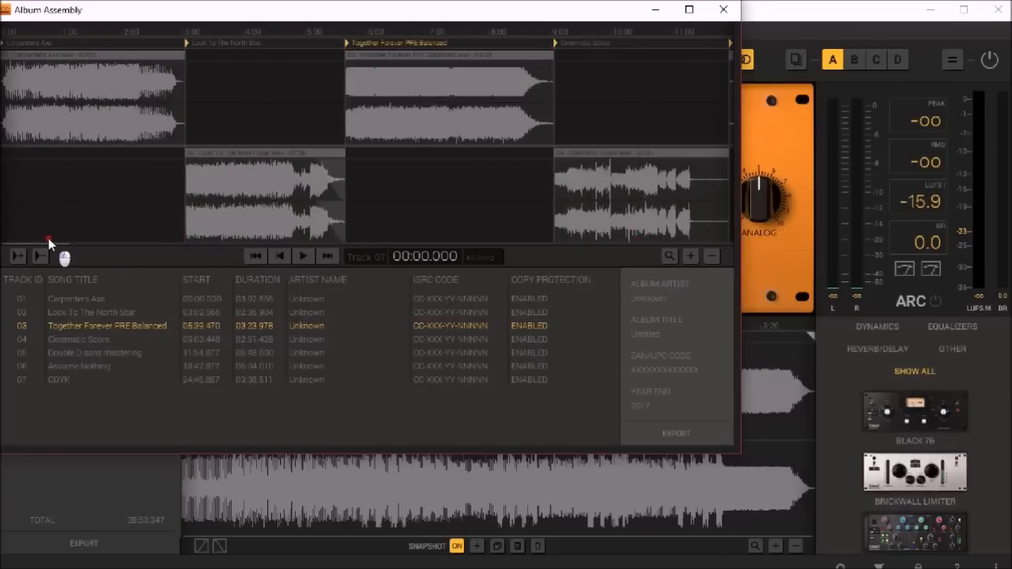
click(726, 12)
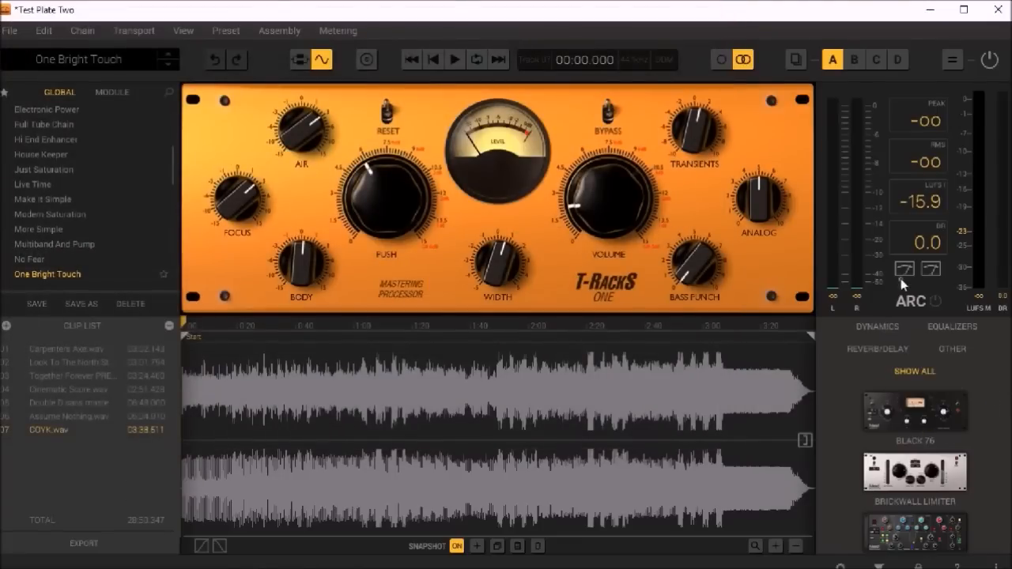
Switch the monitoring to mono and back to stereo.
click(721, 60)
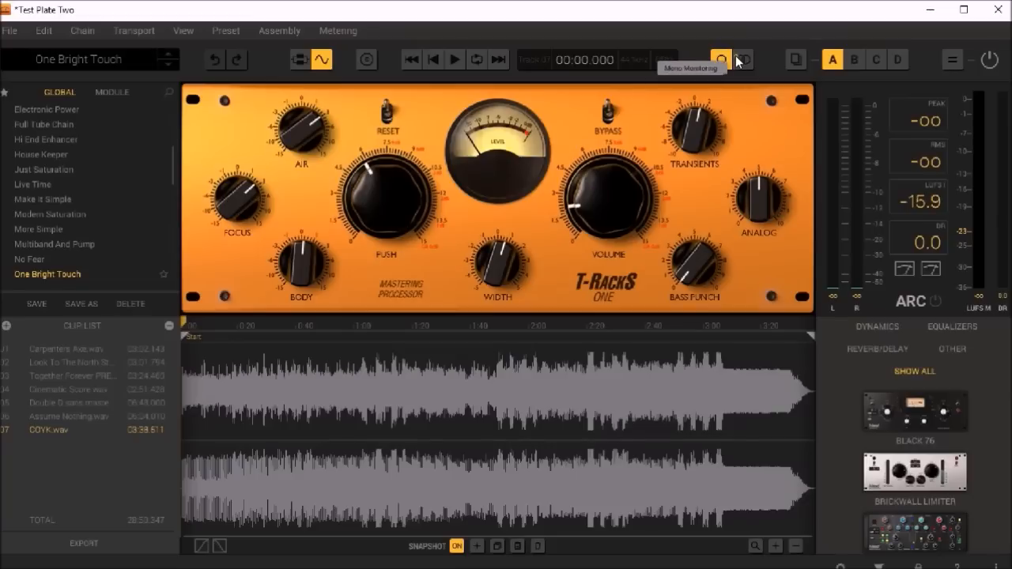
click(738, 62)
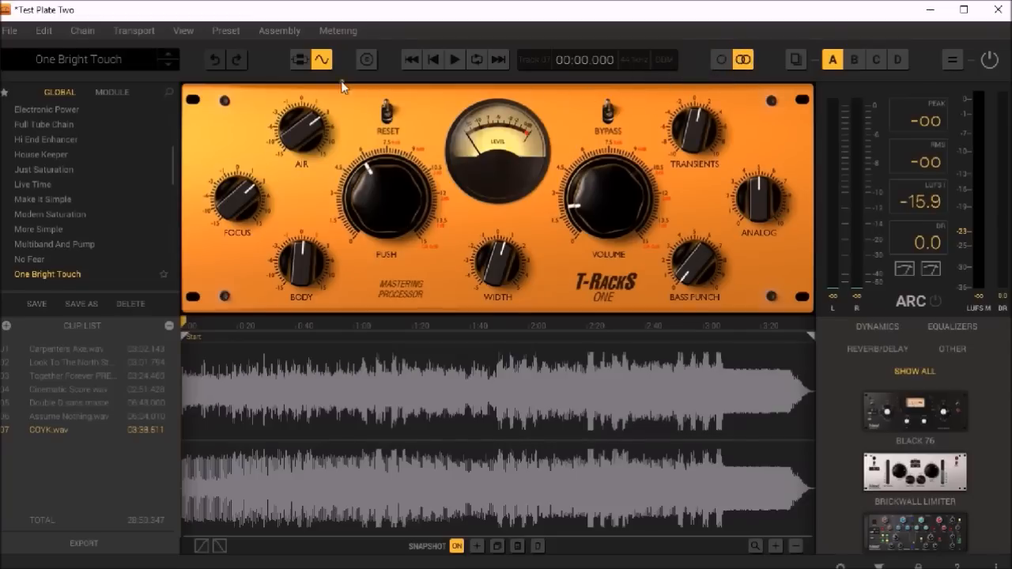
In the chain view, add a Black 76 module in parallel with the ONE module and show its module presets.
click(300, 60)
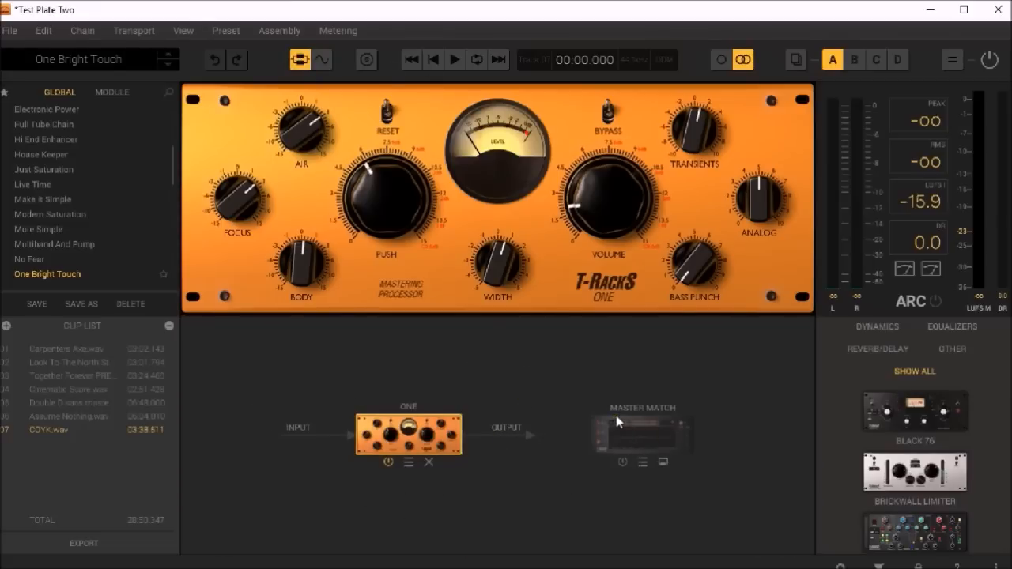
drag(908, 417, 403, 521)
drag(878, 418, 399, 503)
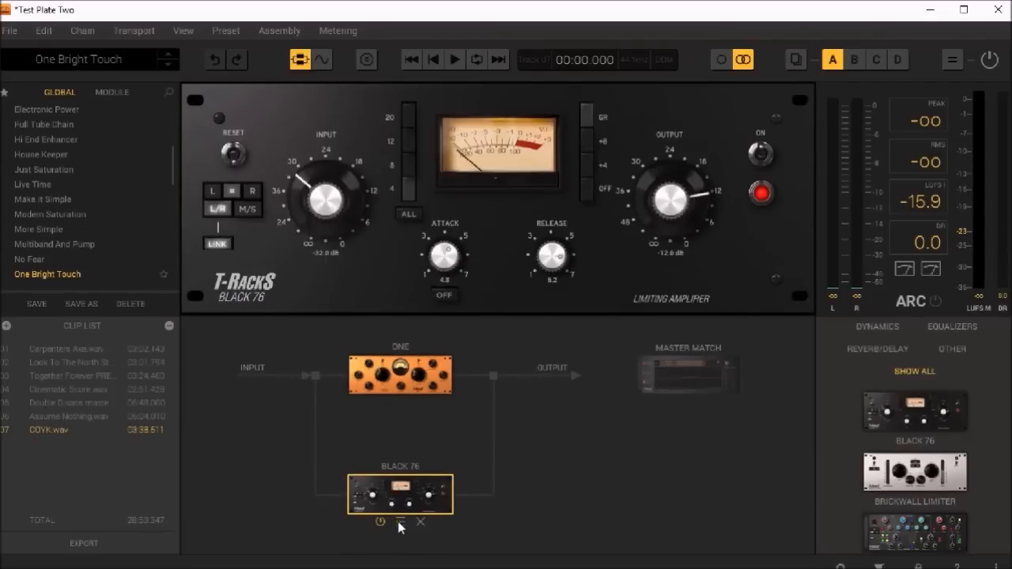
click(400, 524)
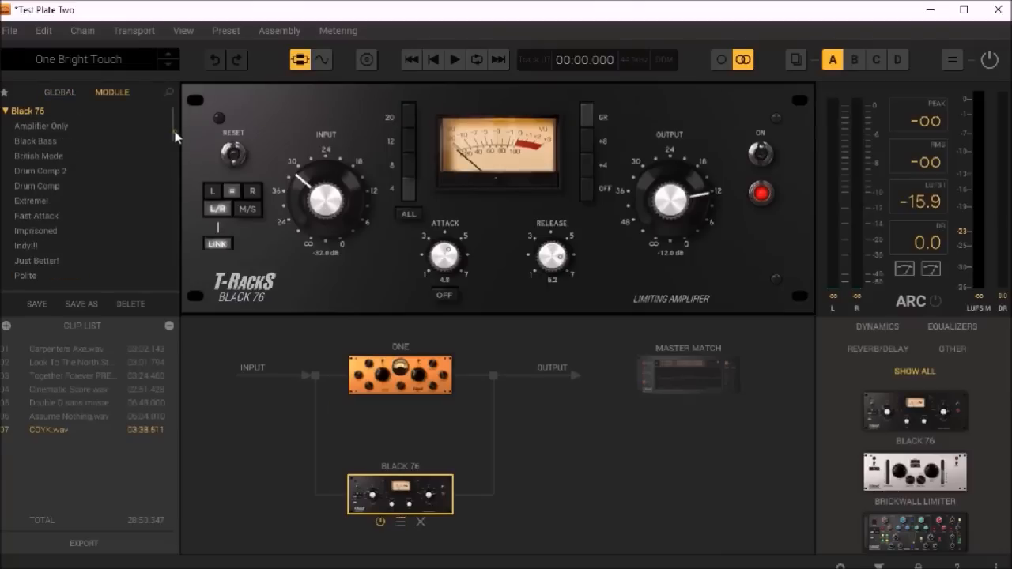
mouse_move(175, 136)
mouse_down()
mouse_move(177, 168)
mouse_move(177, 127)
mouse_up()
Remove the Black 76 module from the chain and return to the waveform view.
click(420, 522)
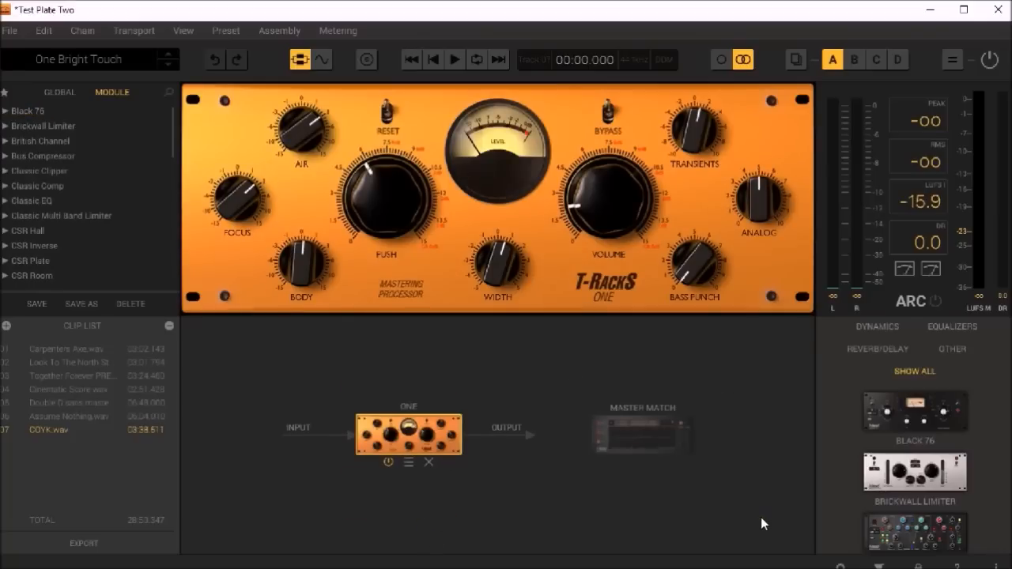
click(323, 58)
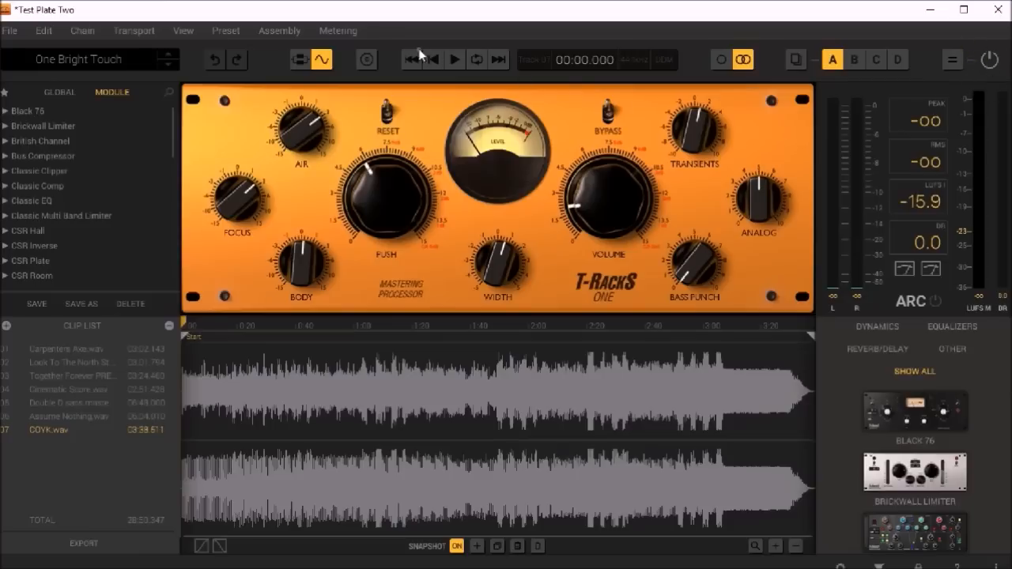
Play the COYK.wav track and switch processing on and off to compare the sound, leaving processing enabled.
click(456, 61)
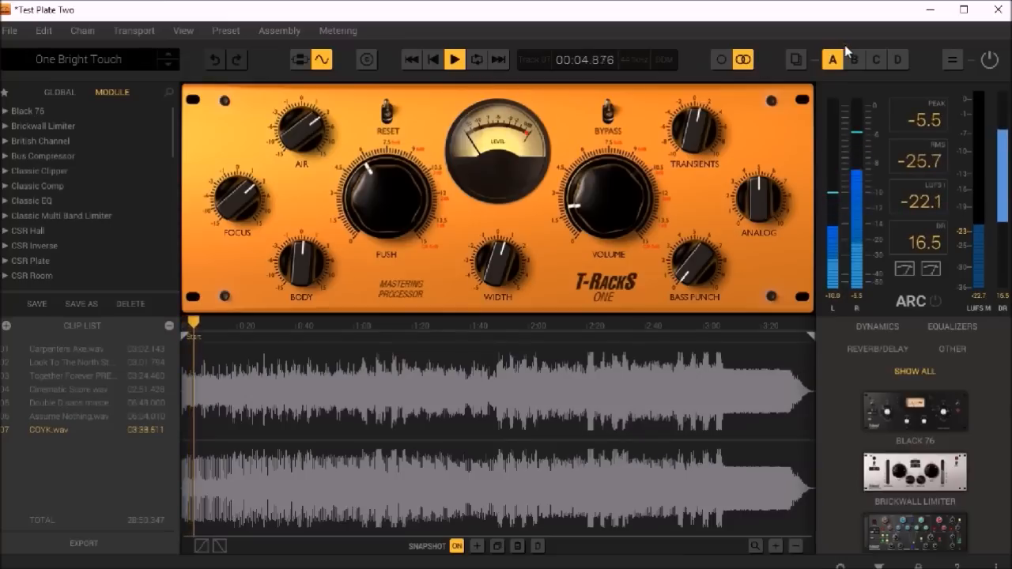
click(992, 64)
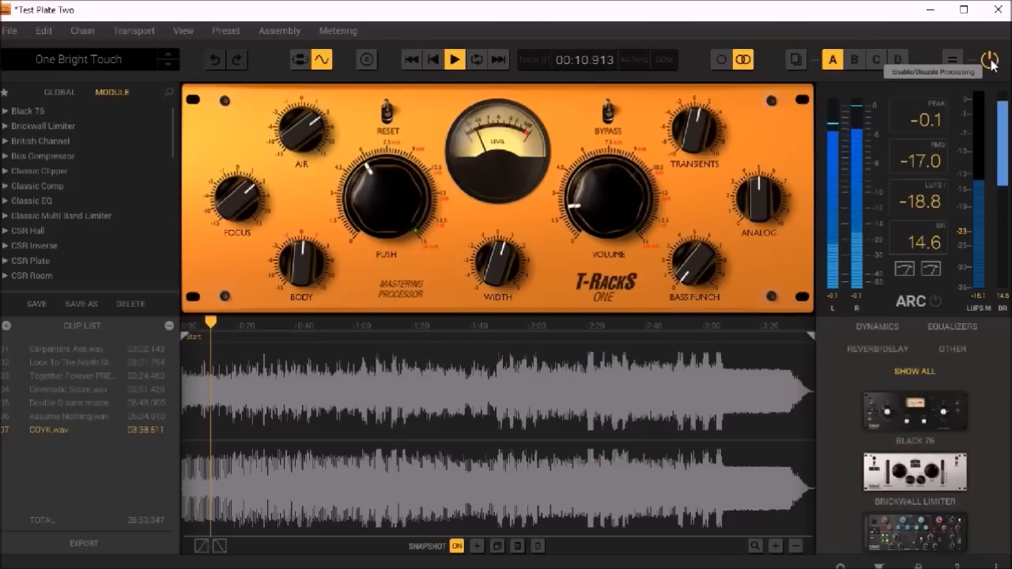
click(991, 63)
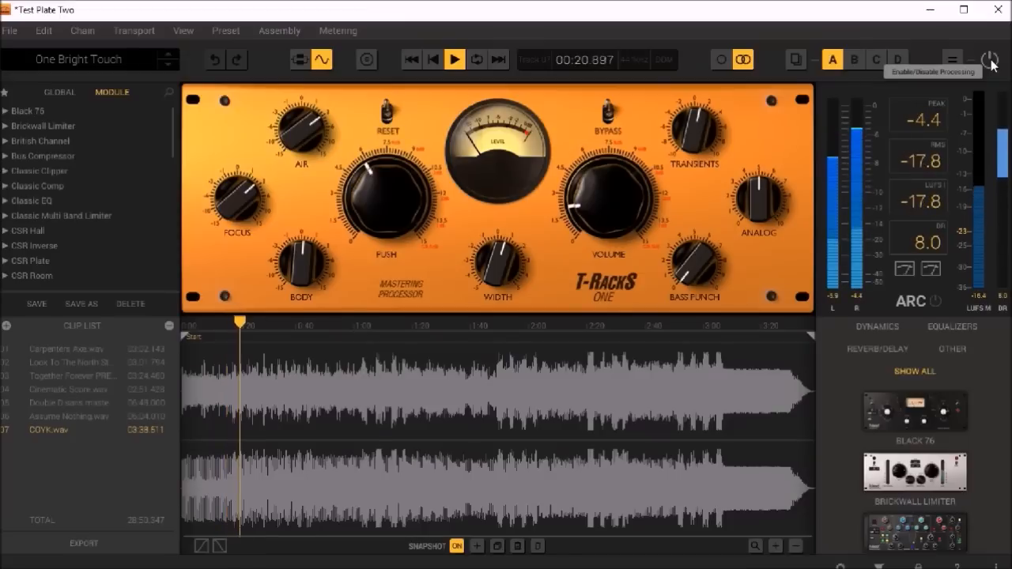
click(989, 60)
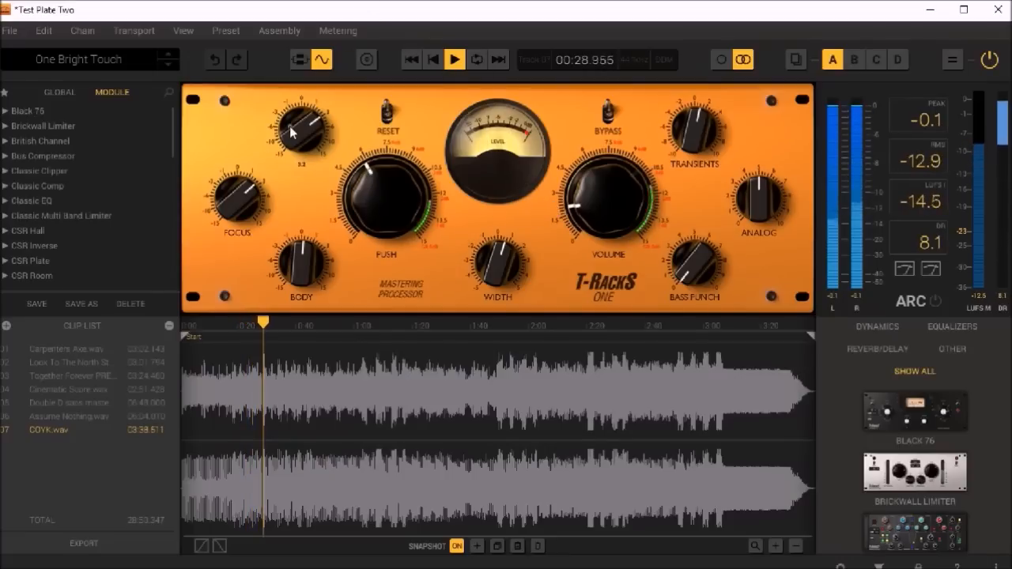
Load the One Smooth Mastering global preset, raise Volume to about 3.8 and increase Air, comparing the result with processing disabled.
click(45, 92)
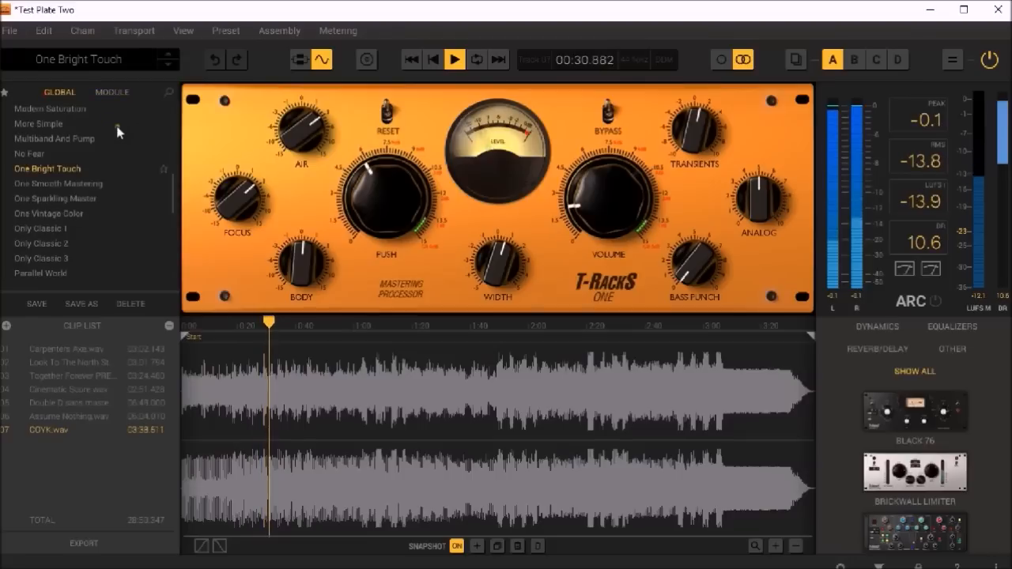
click(57, 184)
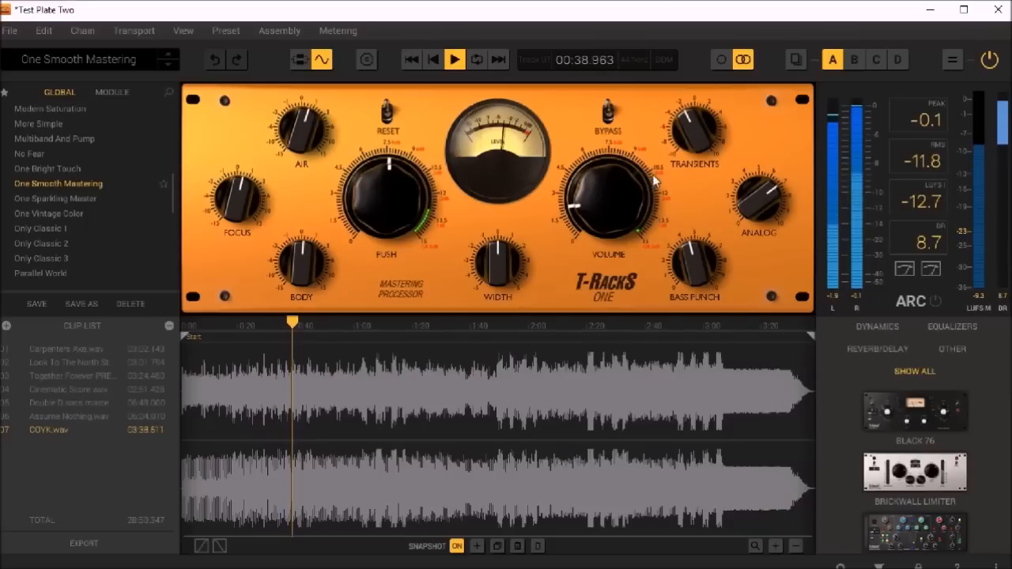
drag(614, 228, 585, 188)
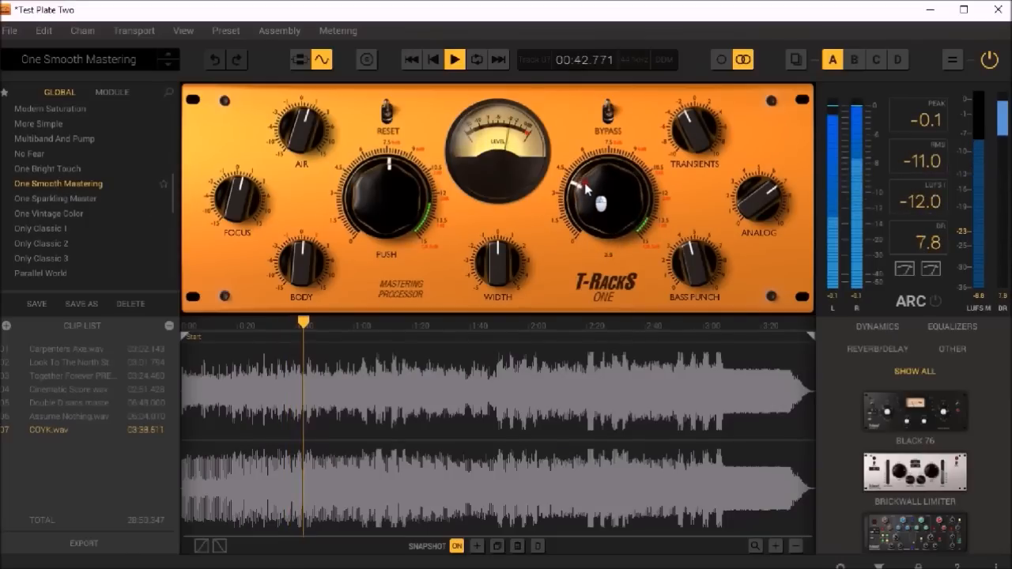
drag(303, 137, 305, 125)
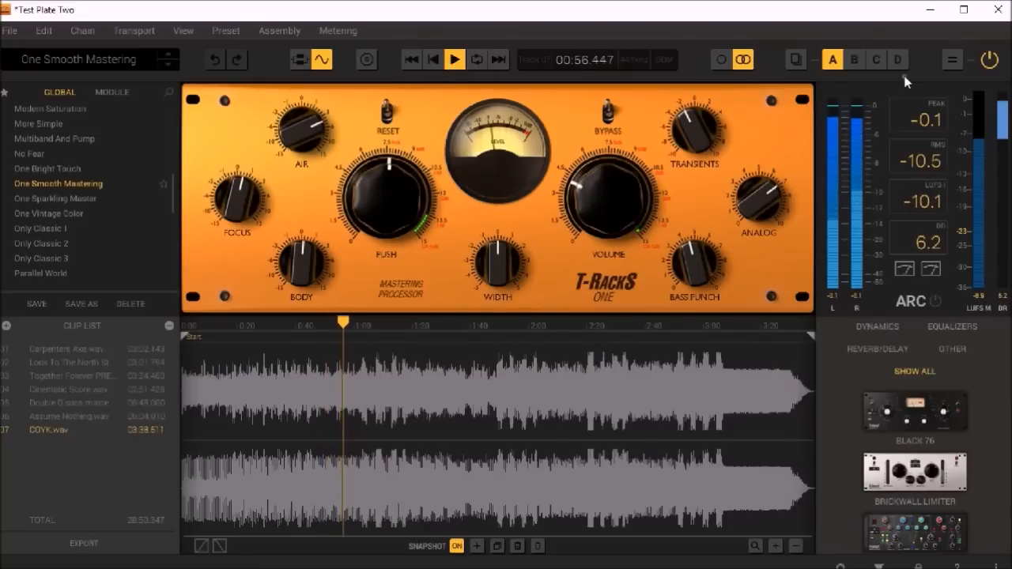
click(989, 60)
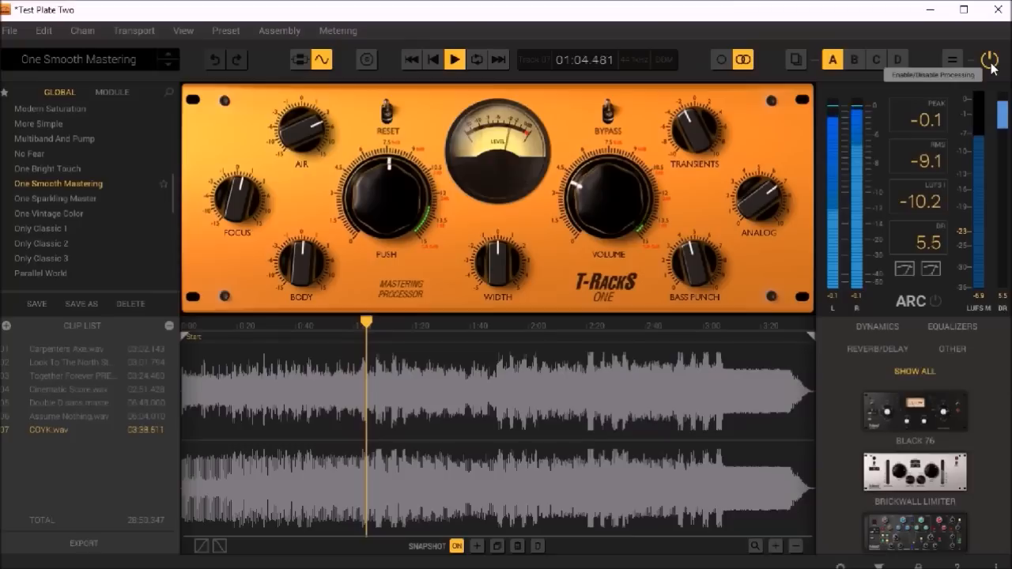
Load the One Sparkling Master global preset for the playing track.
click(52, 198)
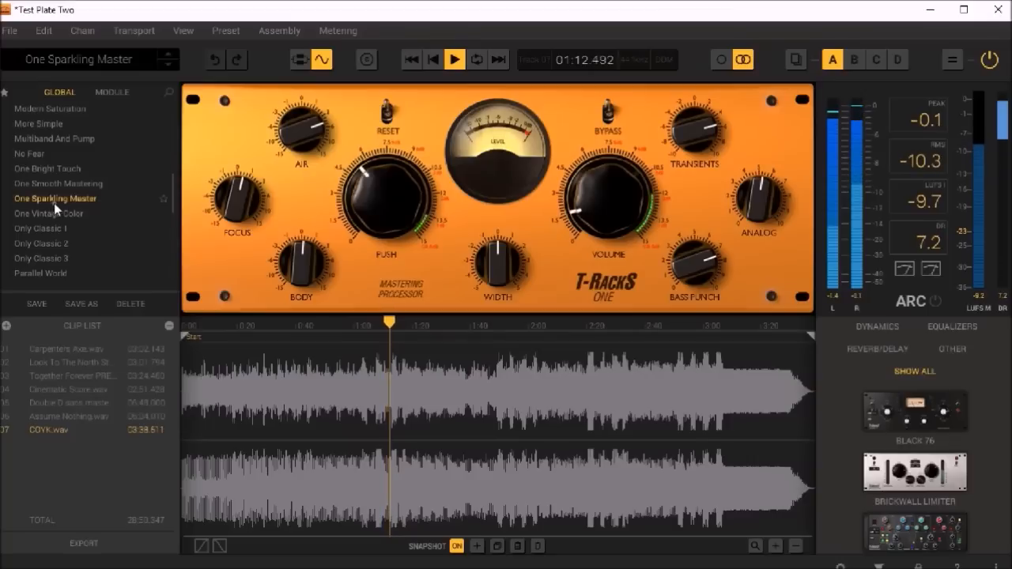
Compare One Sparkling Master with processing off and on, leaving it enabled, and stop playback.
click(988, 62)
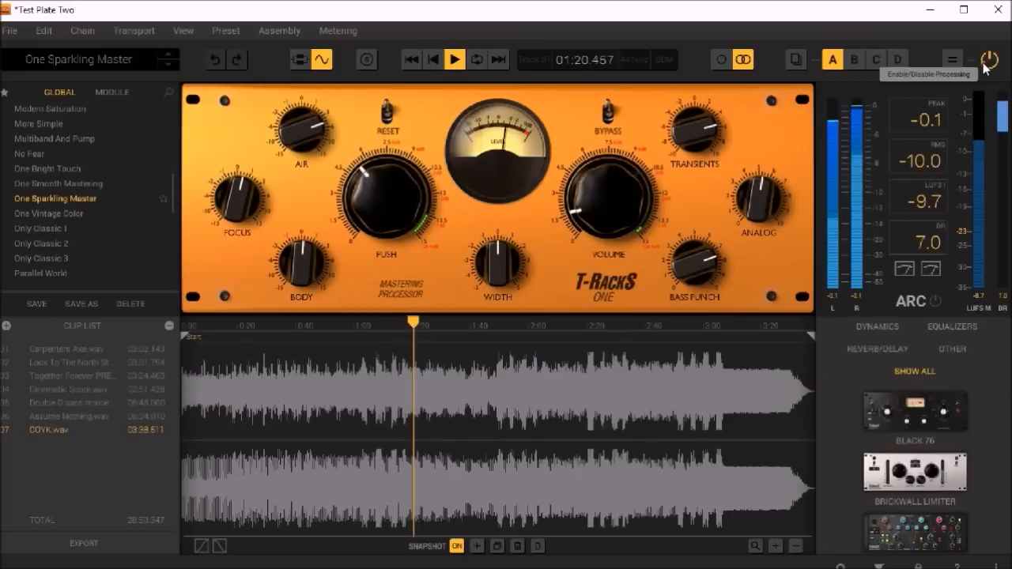
click(452, 59)
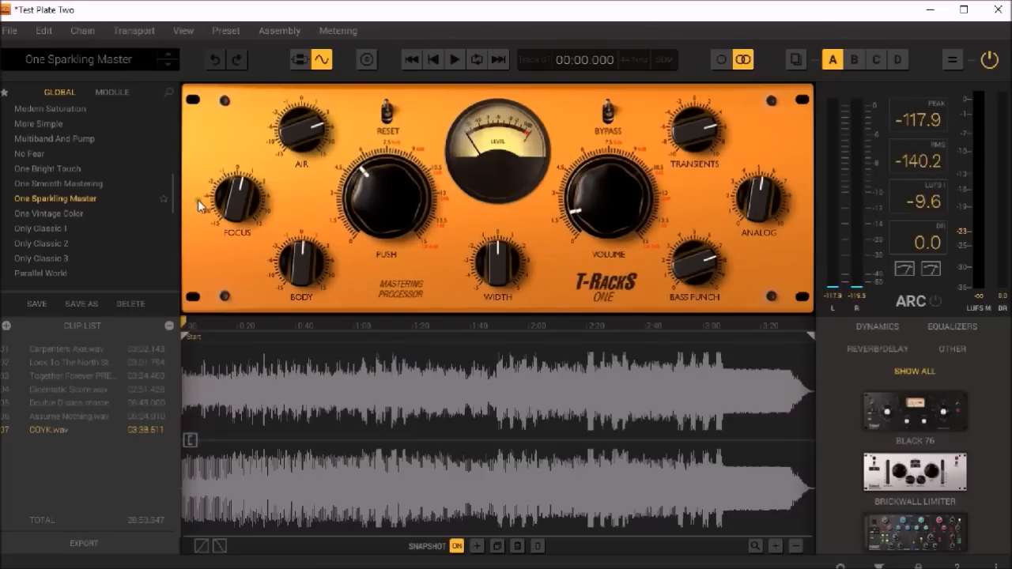
Look through the global preset folders, including T-RackS Legacy Classic Only and T-RackS Legacy, and return to the expanded Advanced Mastering folder.
scroll(172, 187, down, 1)
drag(172, 183, 158, 110)
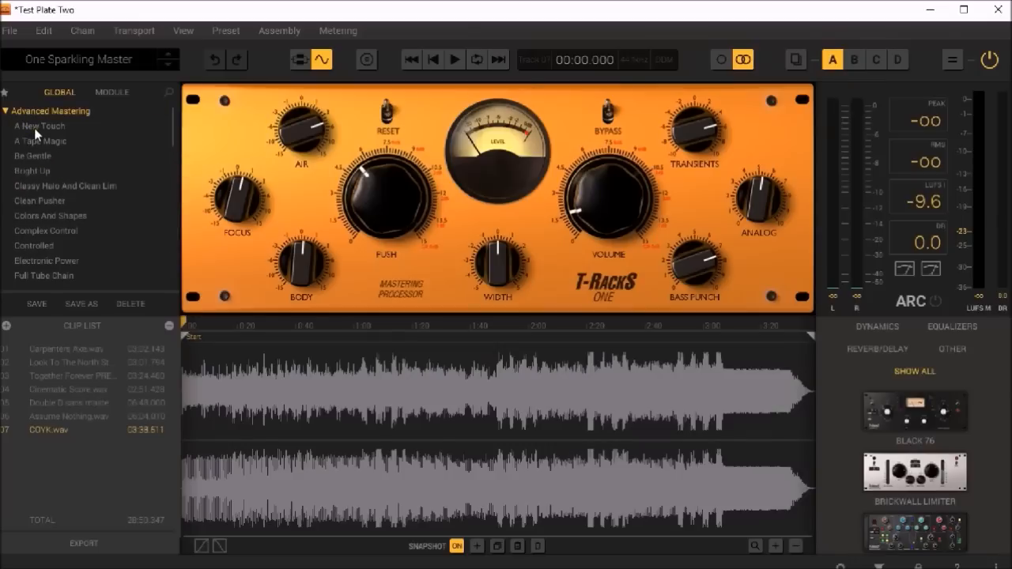
click(5, 111)
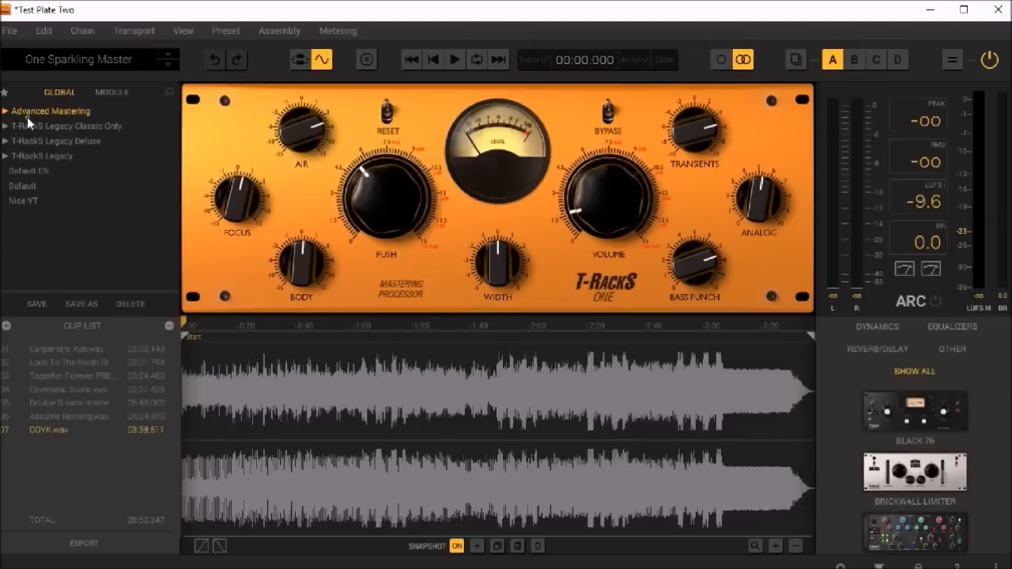
click(6, 127)
click(6, 127)
click(7, 127)
click(6, 127)
click(6, 157)
click(6, 158)
click(40, 115)
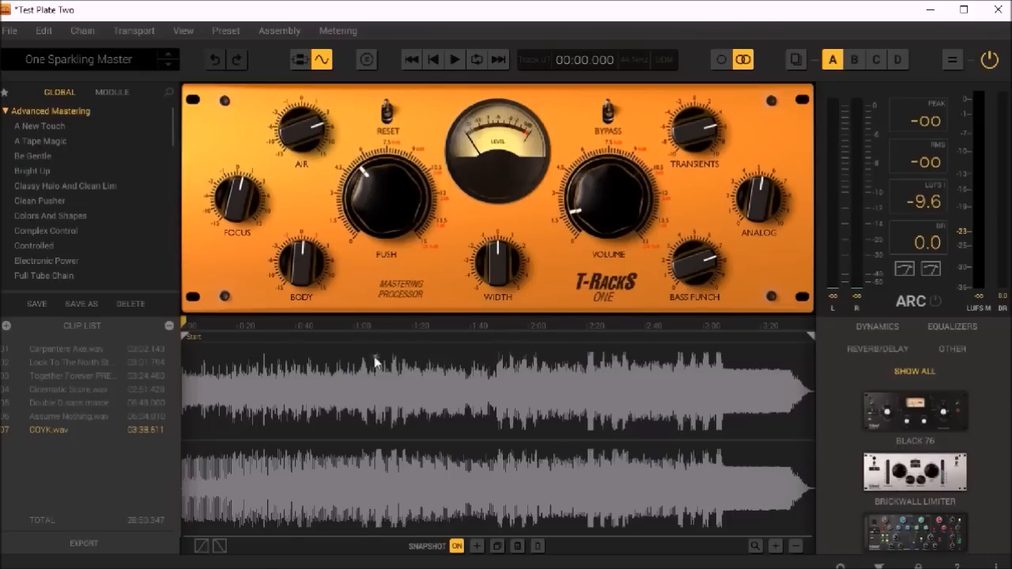
Place the playback position at about 1:10, load the A New Touch preset and show its module chain.
click(385, 324)
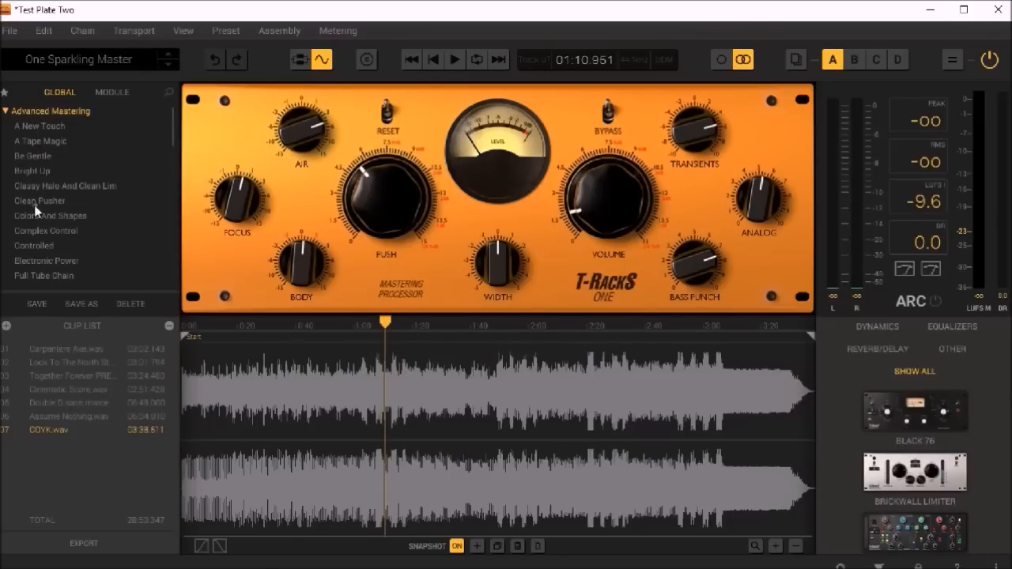
click(42, 127)
click(299, 61)
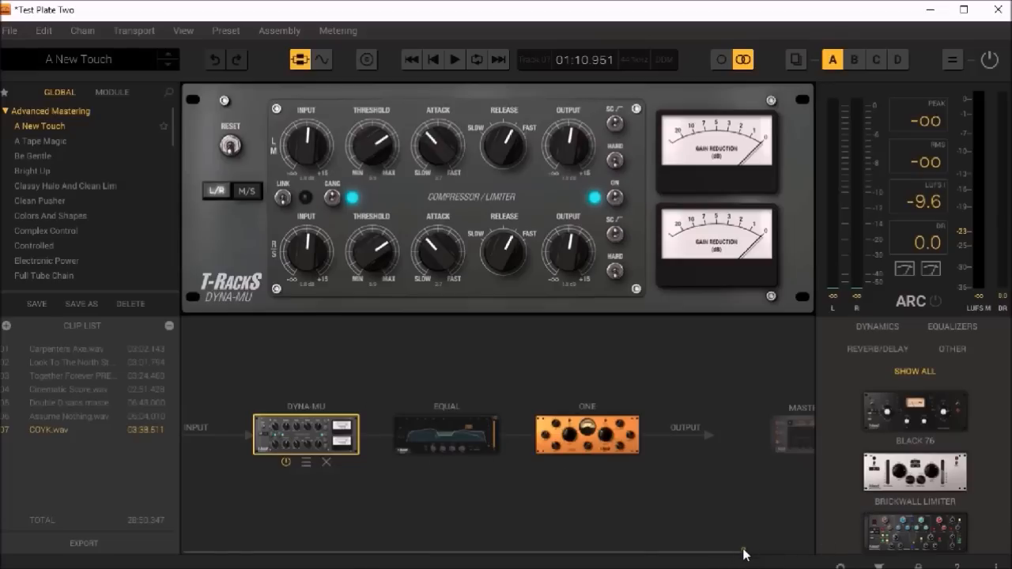
Inspect the DYNA-MU, EQUAL and ONE modules in the A New Touch chain, ending on DYNA-MU.
drag(735, 554, 796, 553)
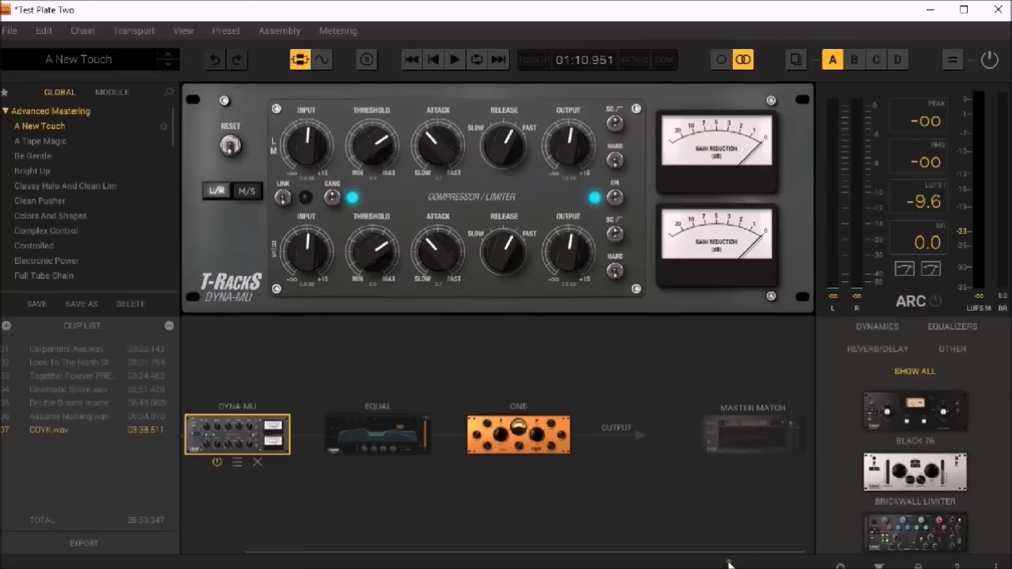
drag(727, 553, 632, 558)
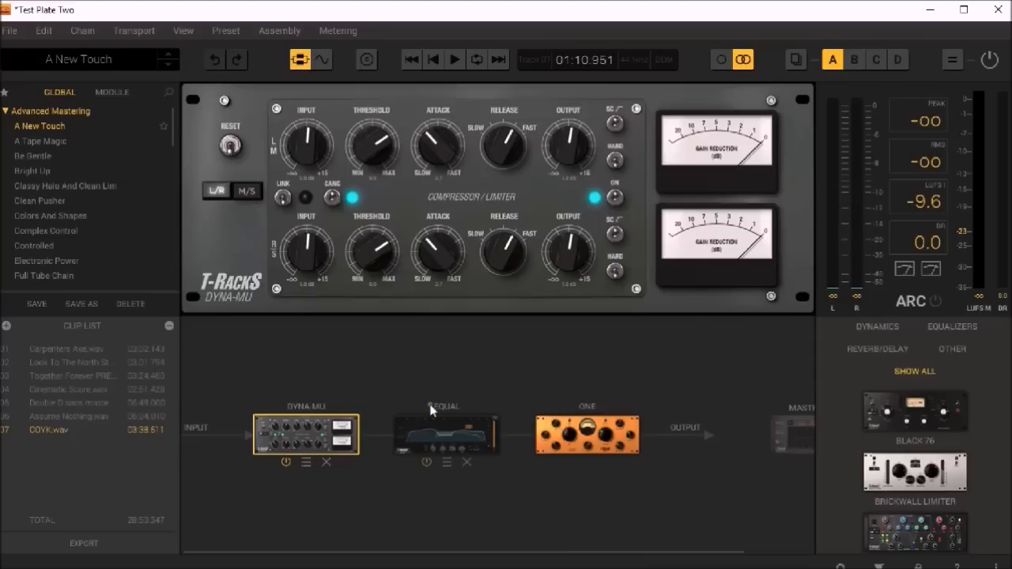
click(459, 441)
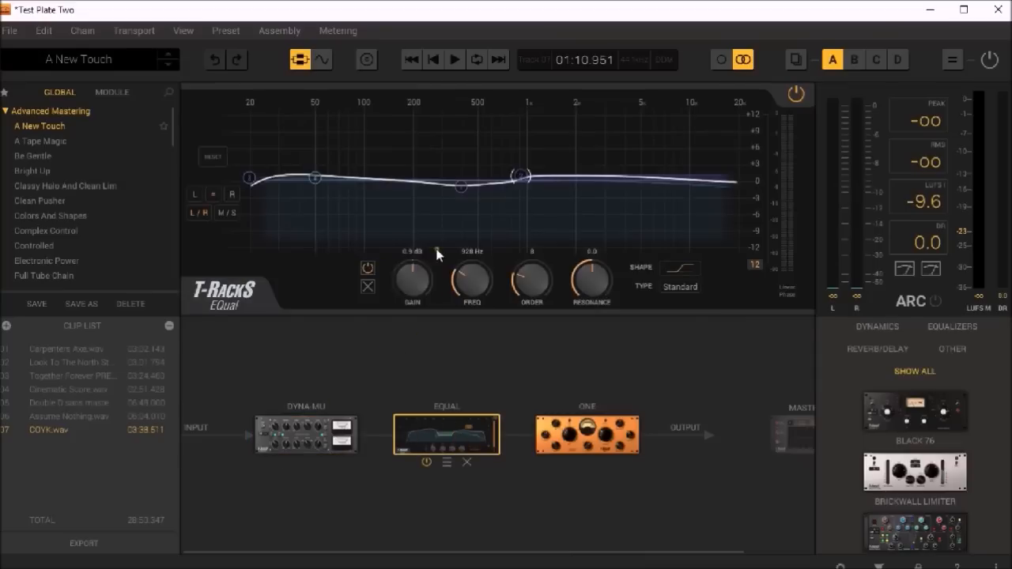
click(583, 429)
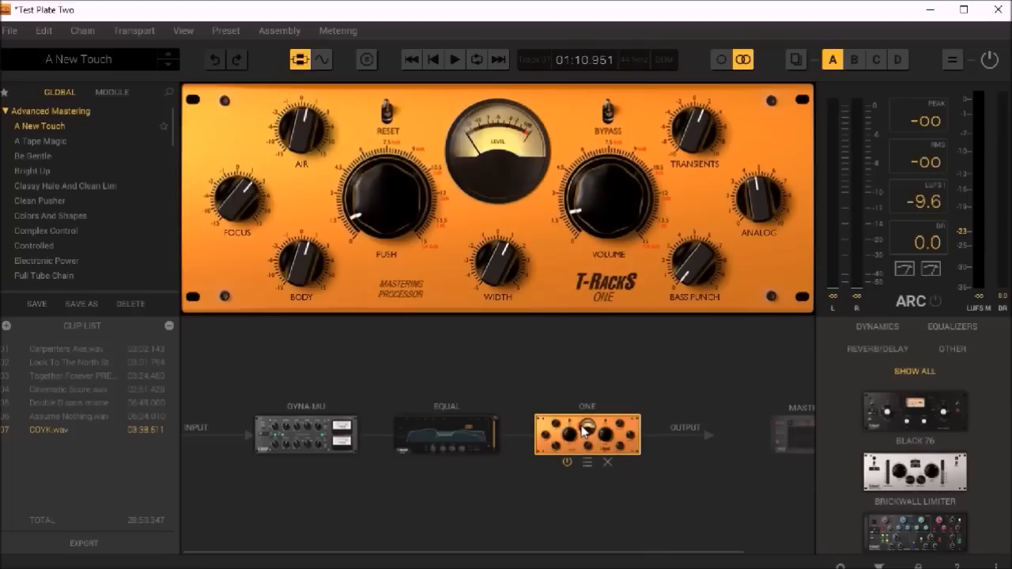
click(492, 437)
click(599, 441)
click(296, 434)
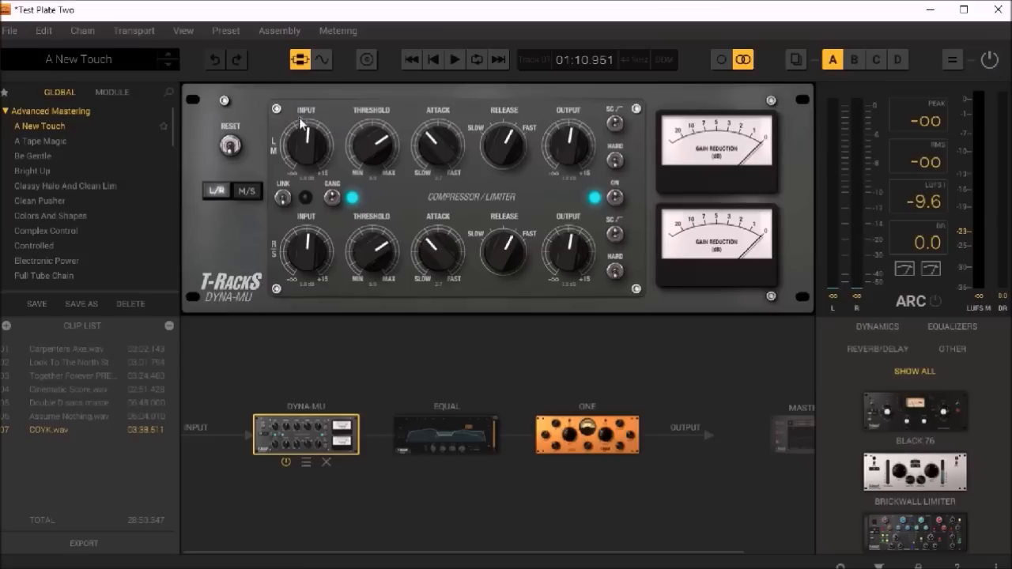
Play the track from about 1:10 in the waveform view and enable processing to hear A New Touch.
click(449, 59)
click(326, 63)
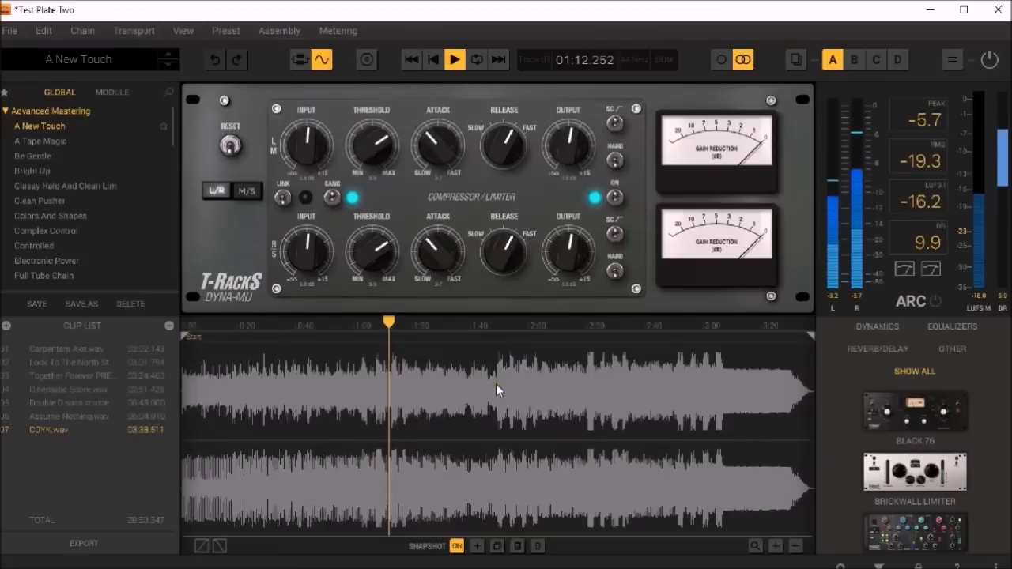
click(991, 65)
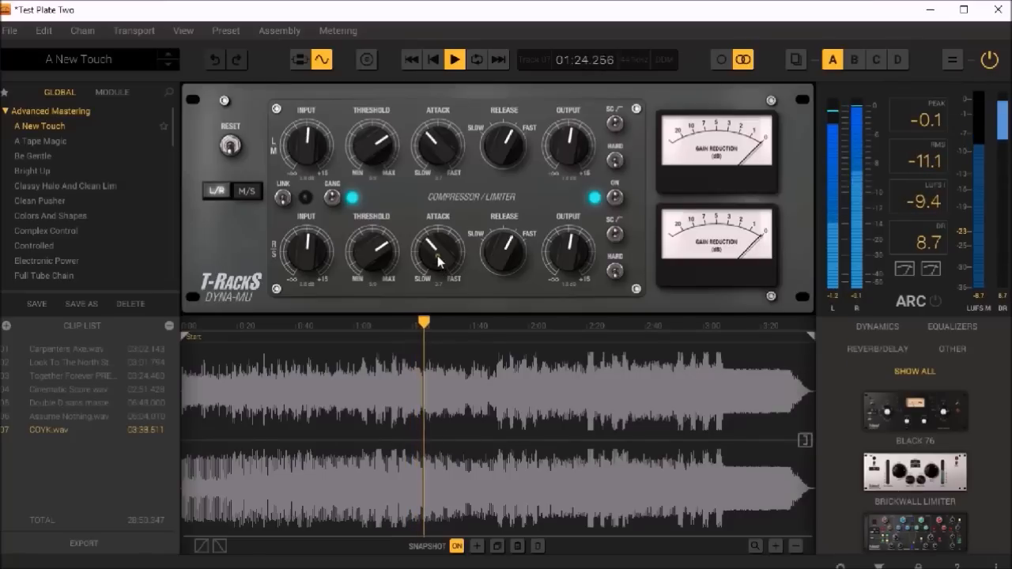
Lower the DYNA-MU compressor's linked Output level and raise its Input level slightly.
drag(567, 149, 576, 198)
drag(302, 149, 300, 145)
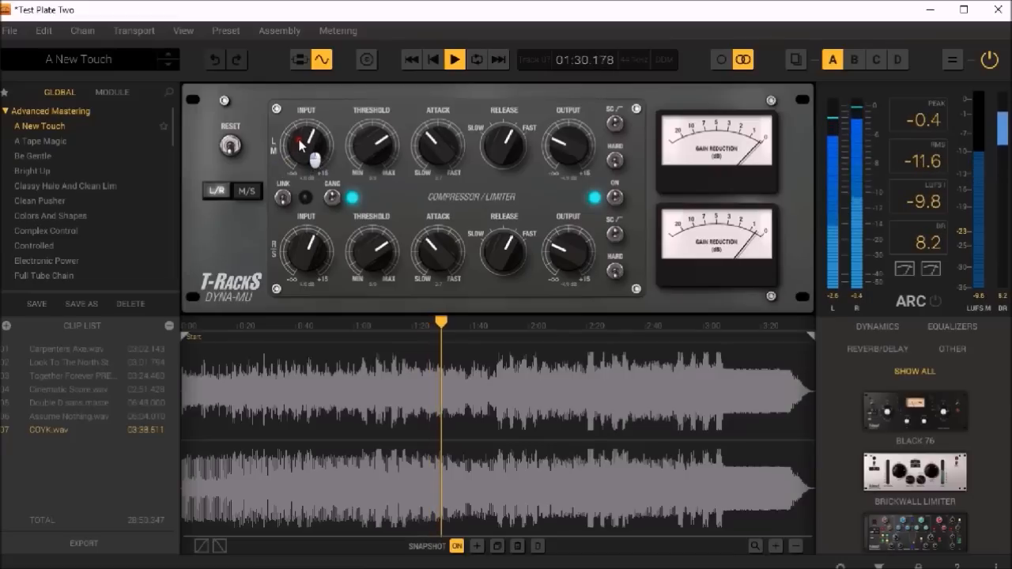
In the EQUAL module, boost the high band by about 6.1 dB at 7.40 kHz with Q about 1.1 and lower the 20 Hz filter's resonance.
click(300, 60)
click(440, 440)
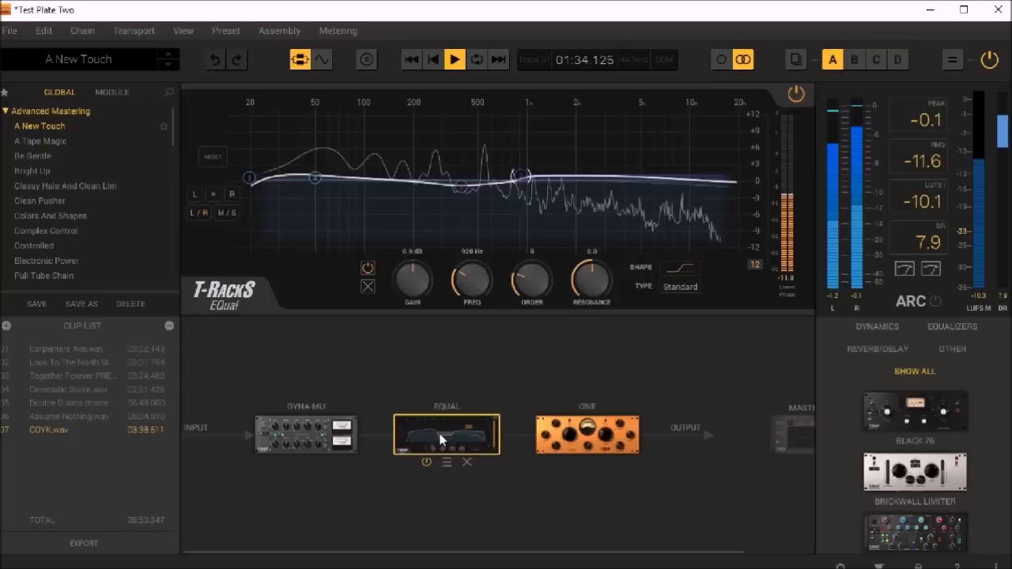
click(683, 178)
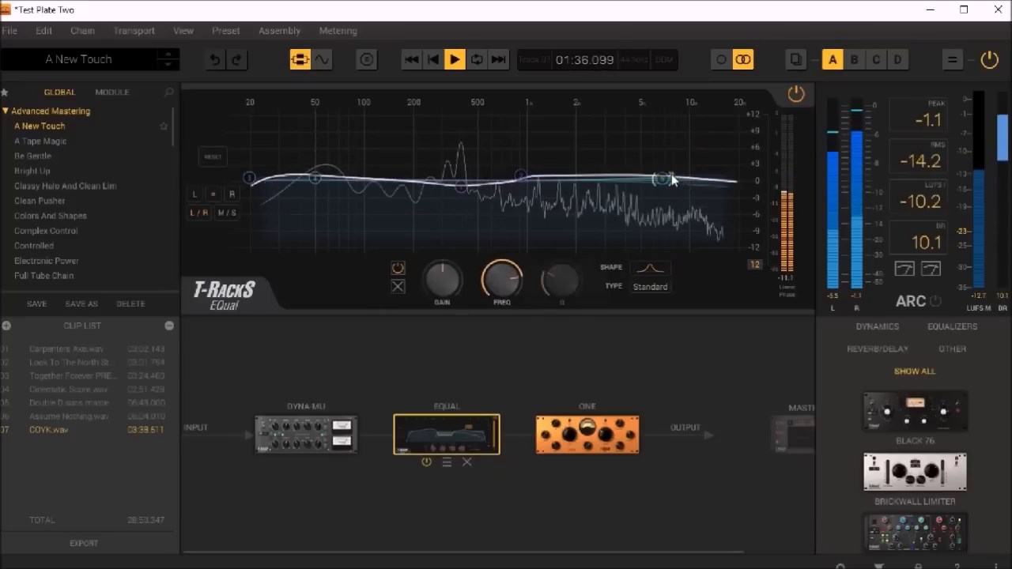
drag(554, 288, 557, 269)
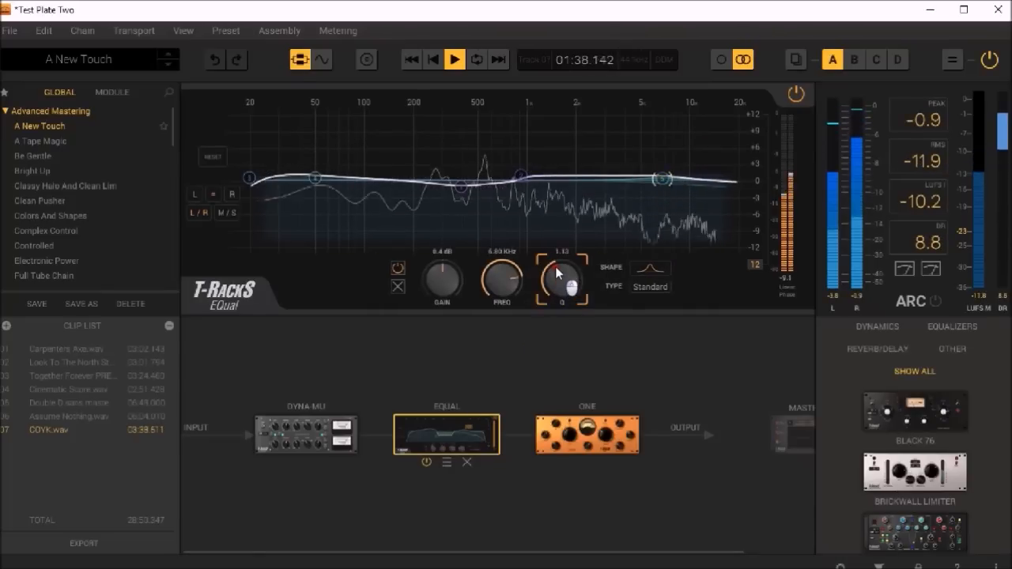
drag(662, 179, 669, 148)
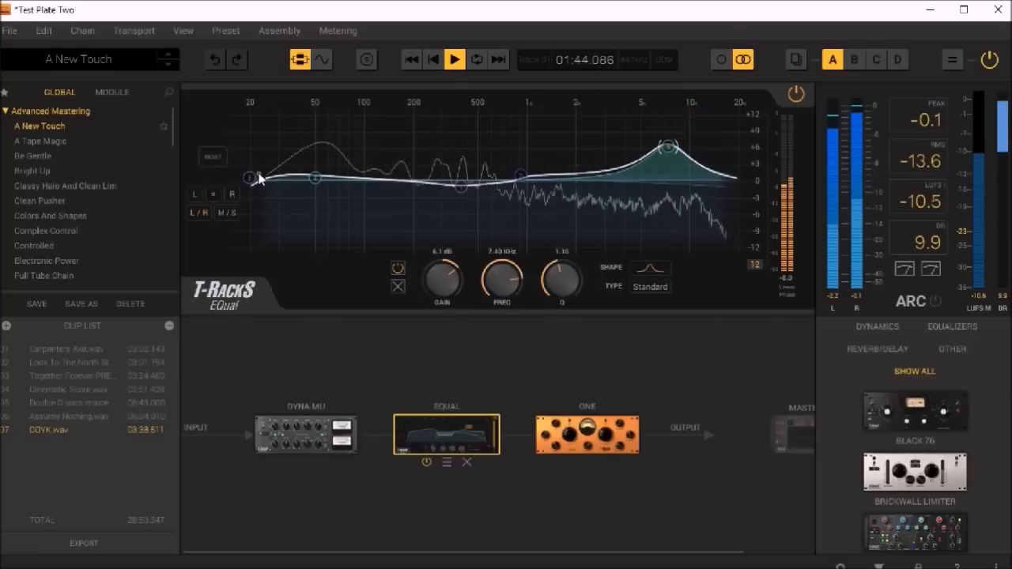
drag(251, 182, 225, 189)
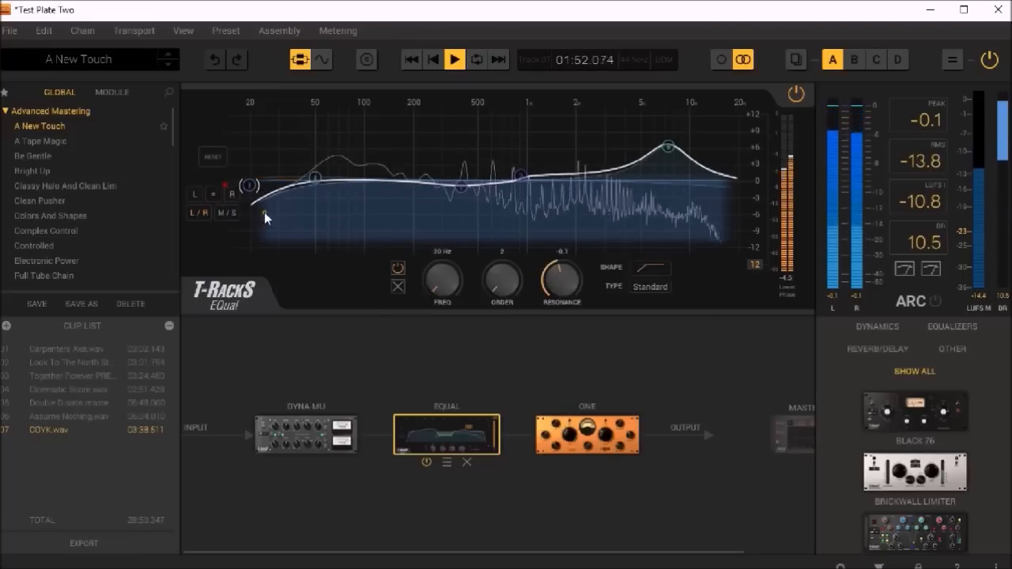
Restart playback from about 1:10 and adjust ONE: lower Air and Focus, set Push to about 2.4, raise Transients and Analog.
click(583, 443)
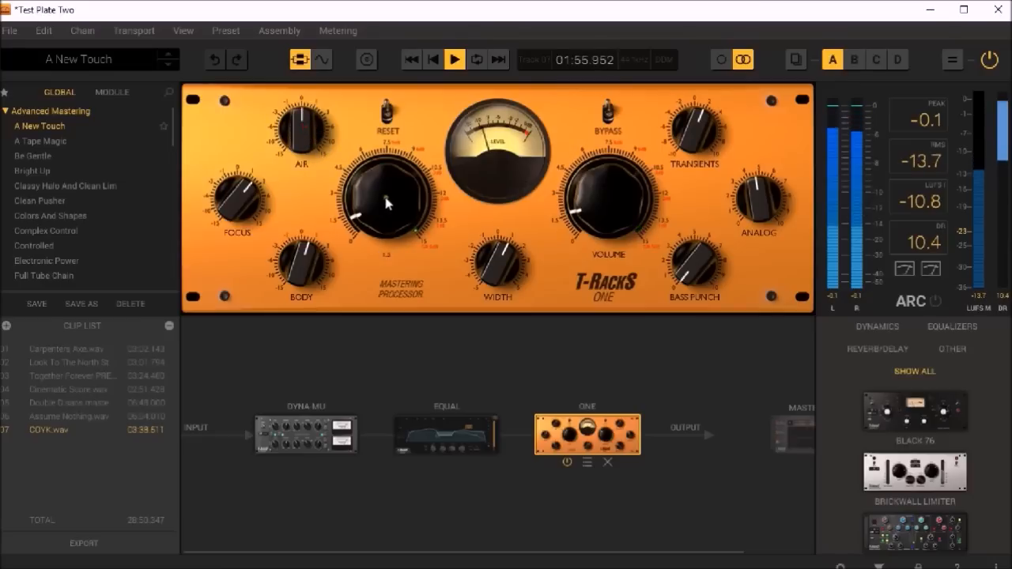
click(452, 60)
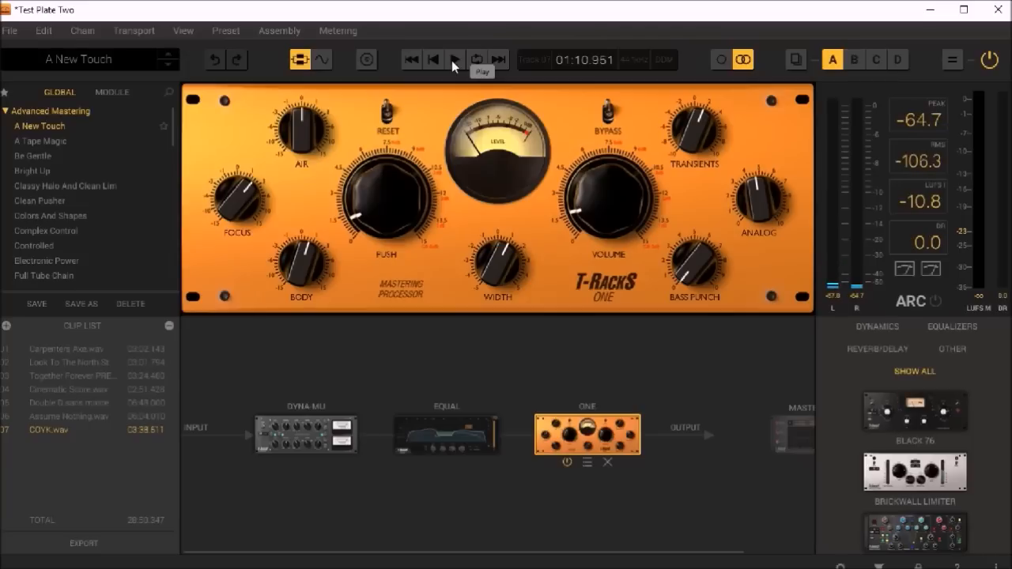
click(453, 60)
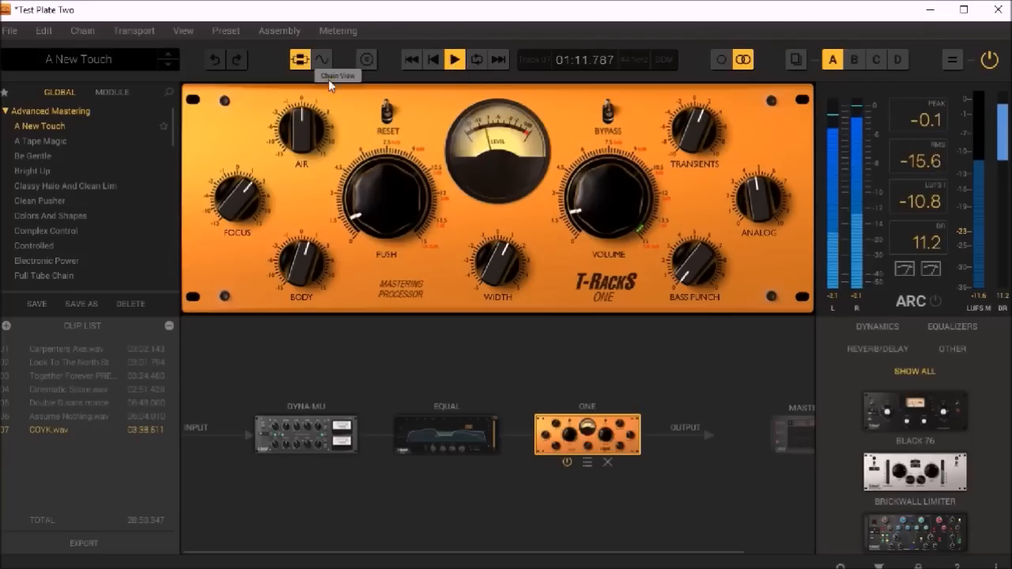
drag(300, 126, 310, 154)
mouse_move(372, 211)
mouse_down()
mouse_move(365, 184)
mouse_move(361, 195)
mouse_up()
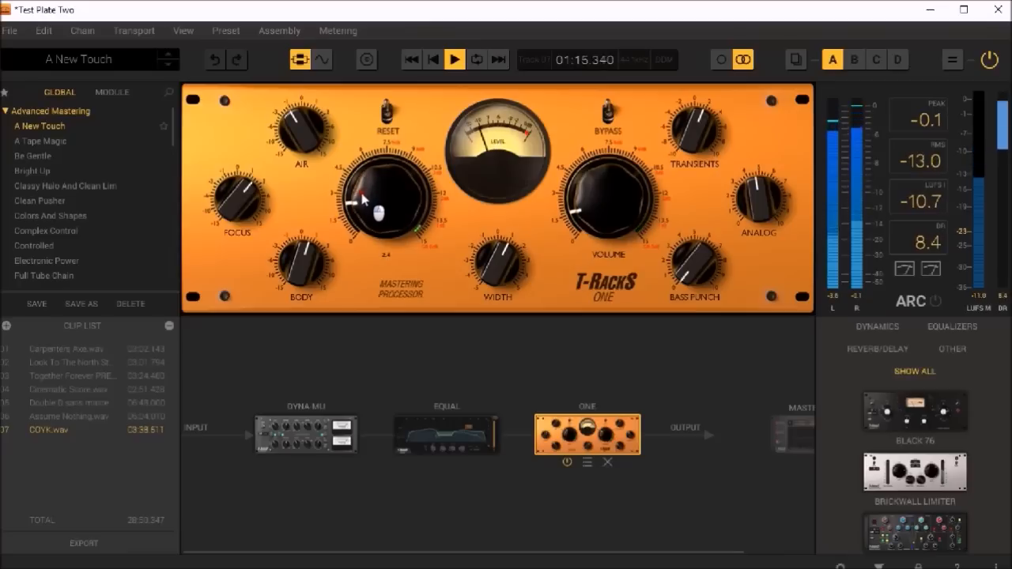
drag(264, 203, 247, 210)
drag(694, 146, 683, 122)
drag(749, 200, 747, 174)
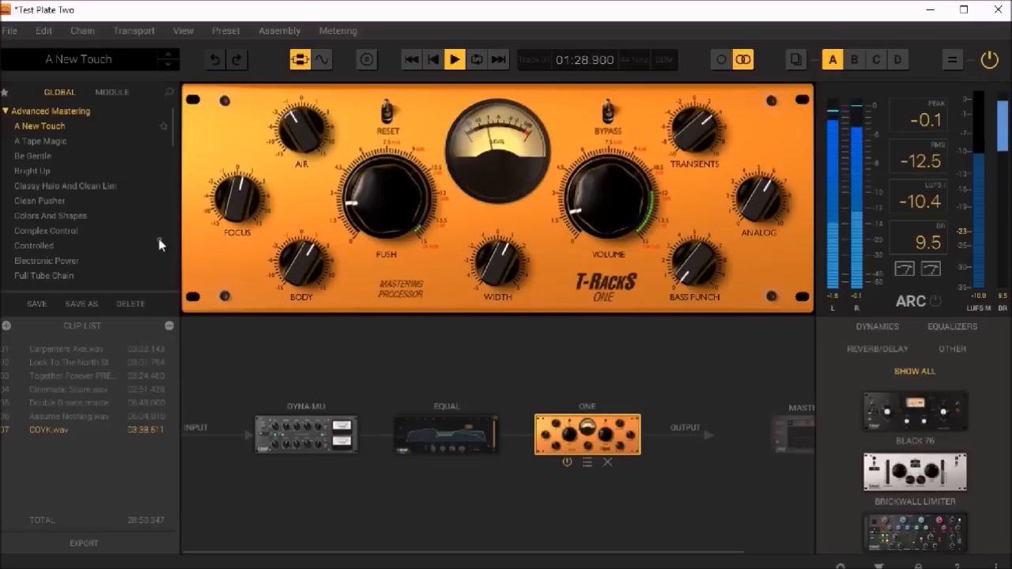
Load the A Tape Magic preset and show the controls of its Saturator X module.
click(36, 140)
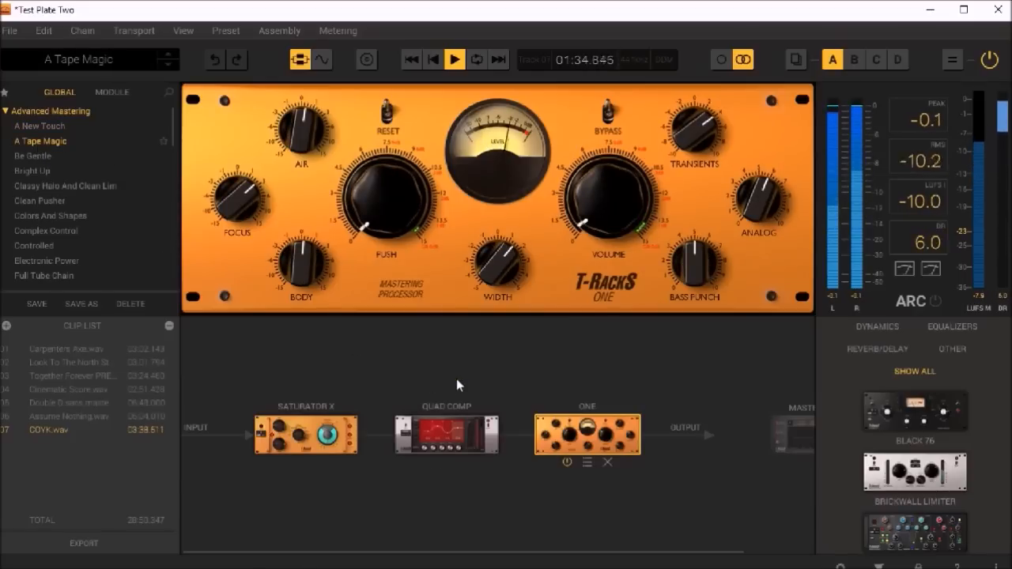
mouse_move(699, 311)
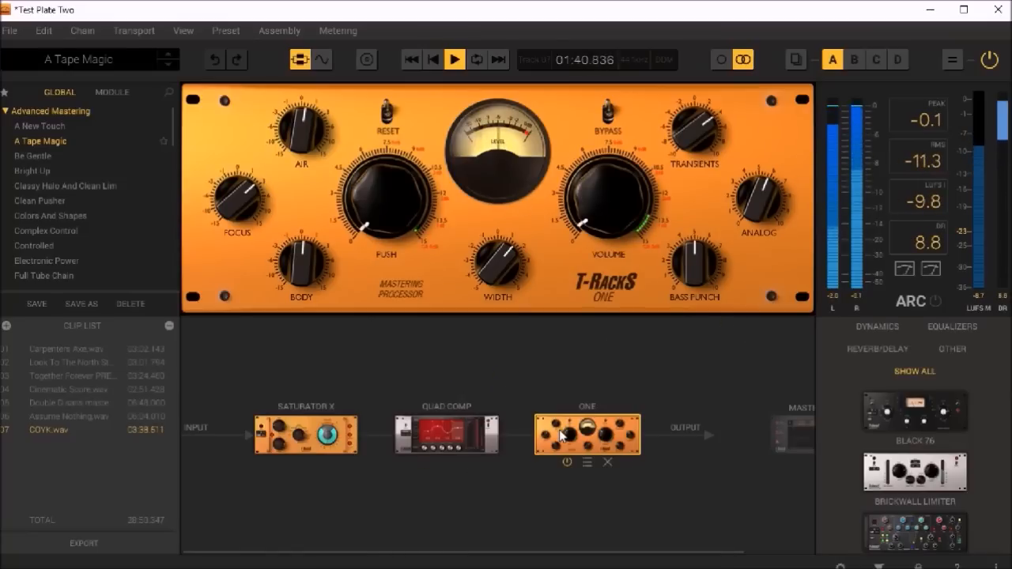
click(346, 434)
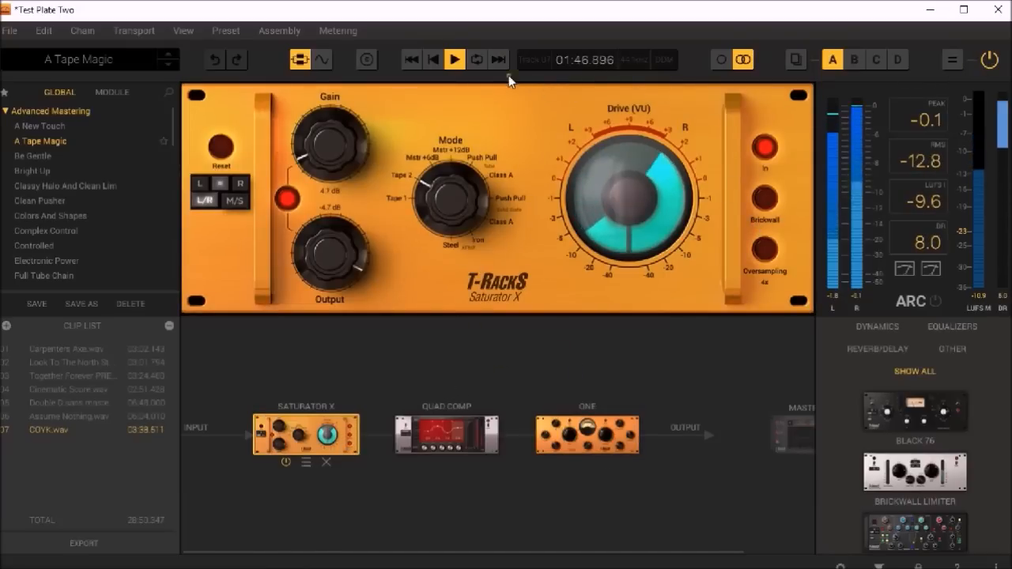
Restart playback from about 1:10 and audition Saturator X modes from Mstr +6dB through tube Push Pull, ending on solid state Push Pull.
click(446, 56)
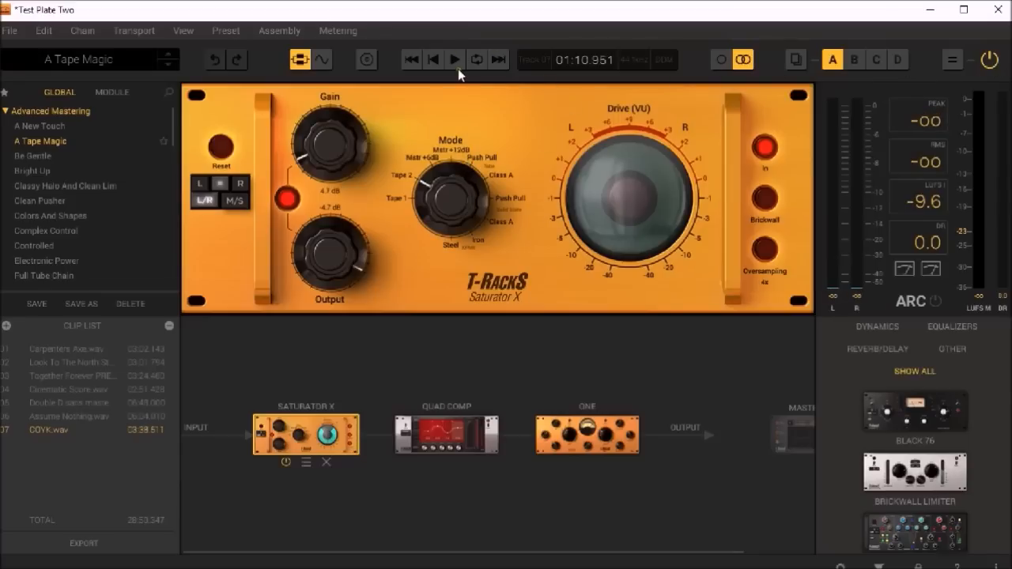
drag(440, 200, 441, 216)
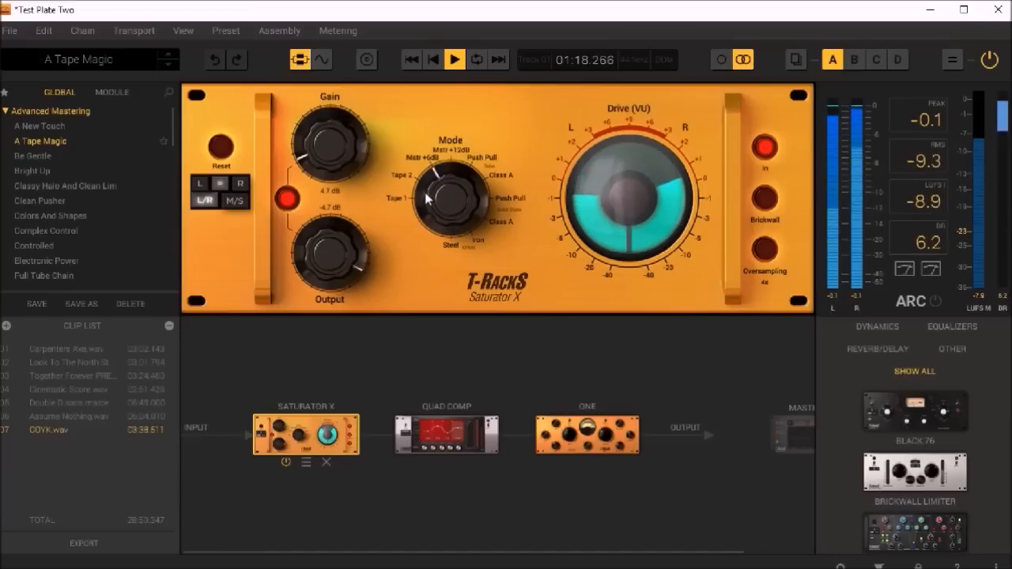
mouse_move(427, 199)
mouse_down()
mouse_move(431, 186)
mouse_move(443, 195)
mouse_up()
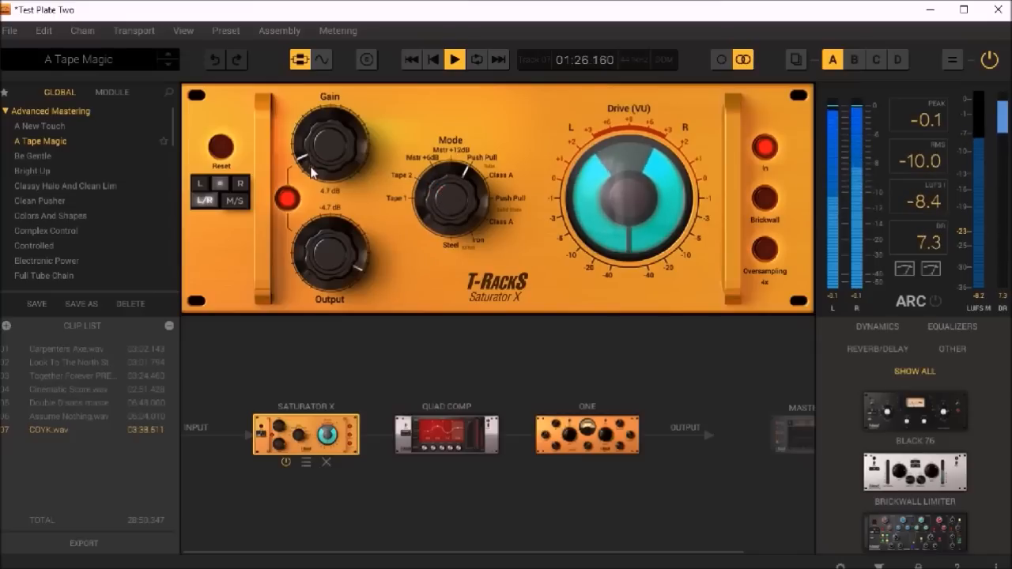
mouse_move(457, 224)
mouse_down()
mouse_move(443, 234)
mouse_move(445, 208)
mouse_up()
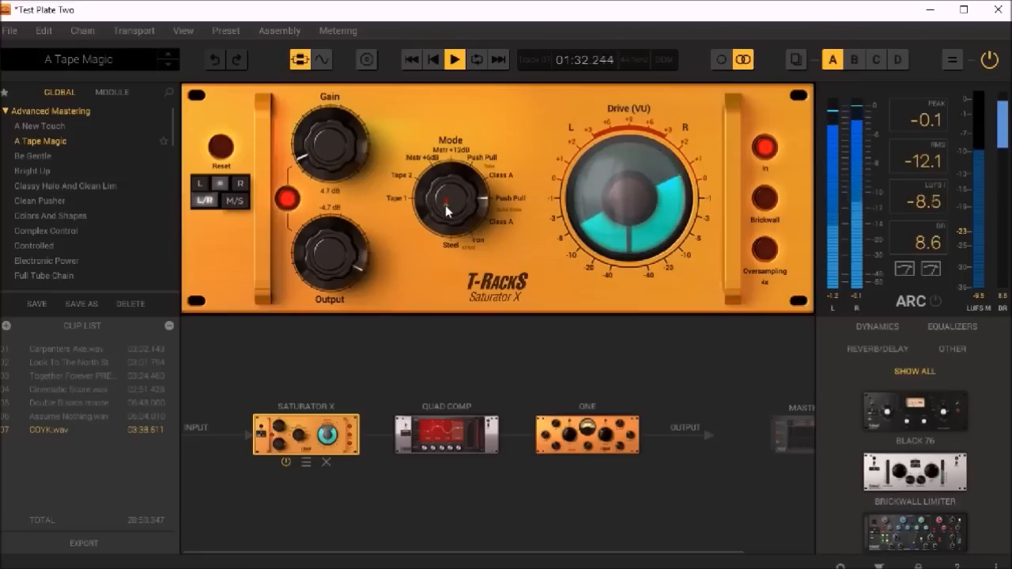
Try Saturator X Gain at about 17.1 dB, settle on Gain 5.8 dB with Output -5.8 dB, and bypass the module.
drag(309, 256, 343, 318)
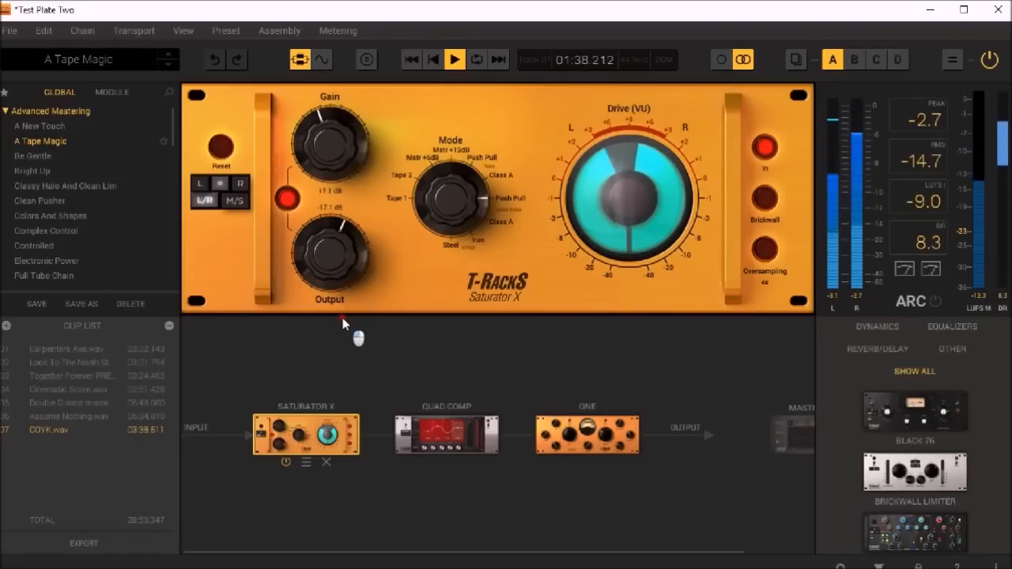
drag(342, 322, 332, 269)
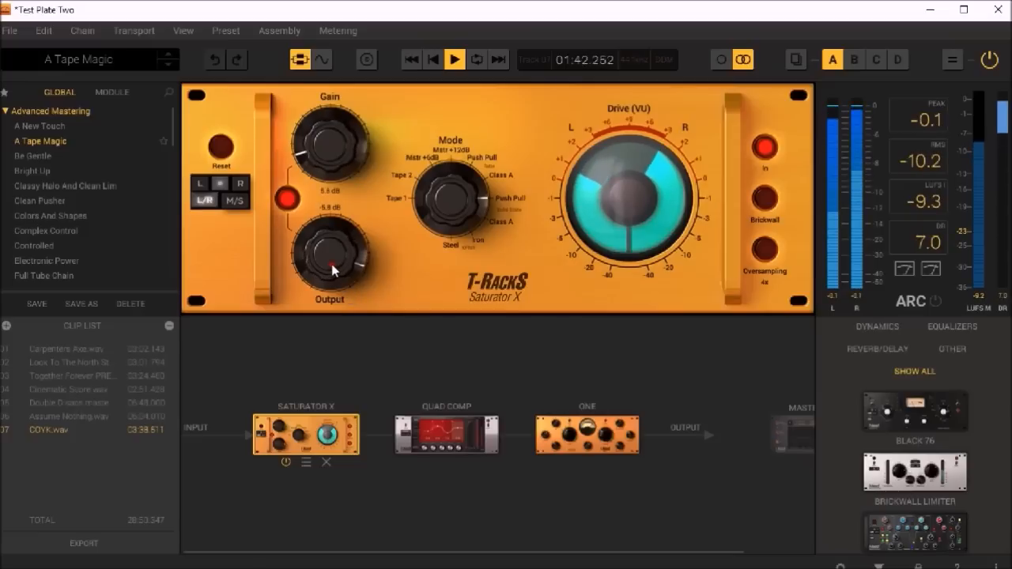
click(286, 462)
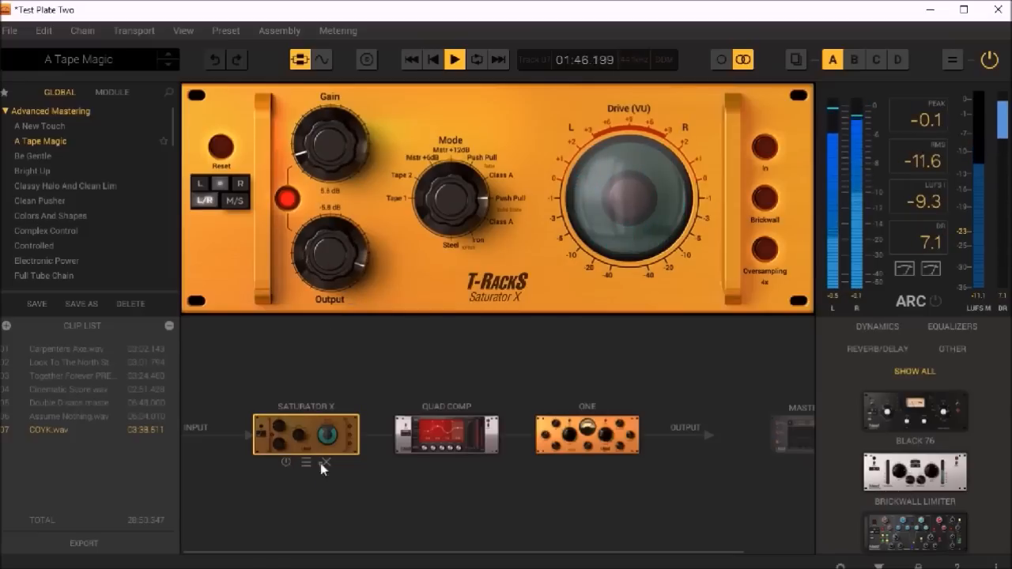
Show Quad Comp and reshape its band gains: lower the lowest and third bands, raise the highest band.
click(461, 435)
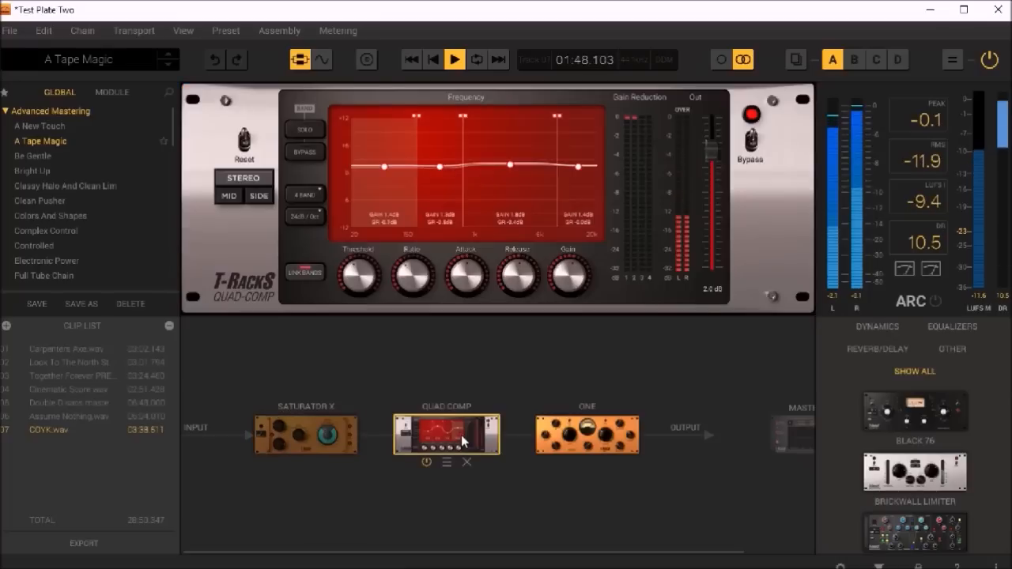
drag(508, 165, 508, 180)
drag(578, 166, 576, 149)
click(383, 166)
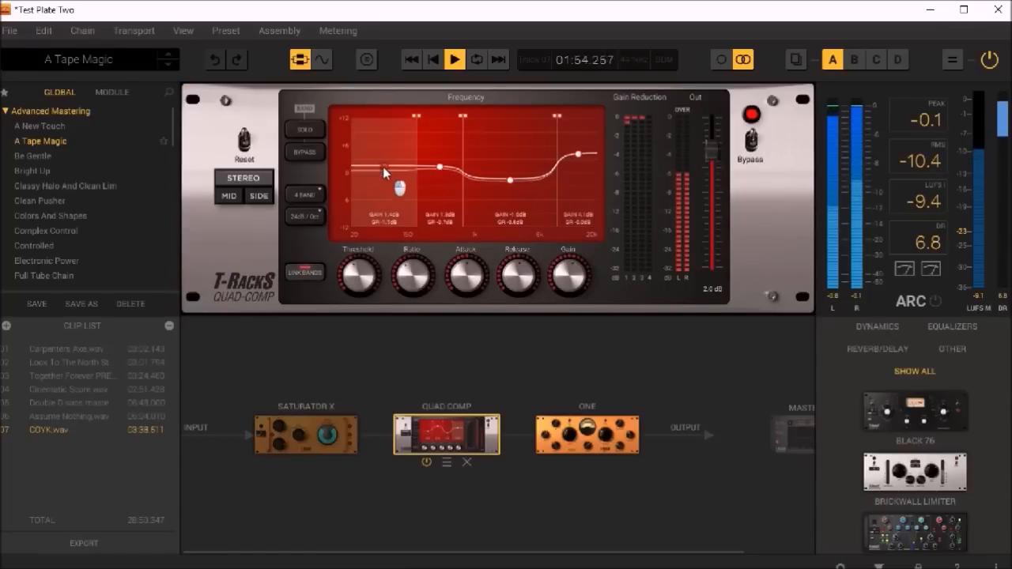
drag(380, 167, 381, 176)
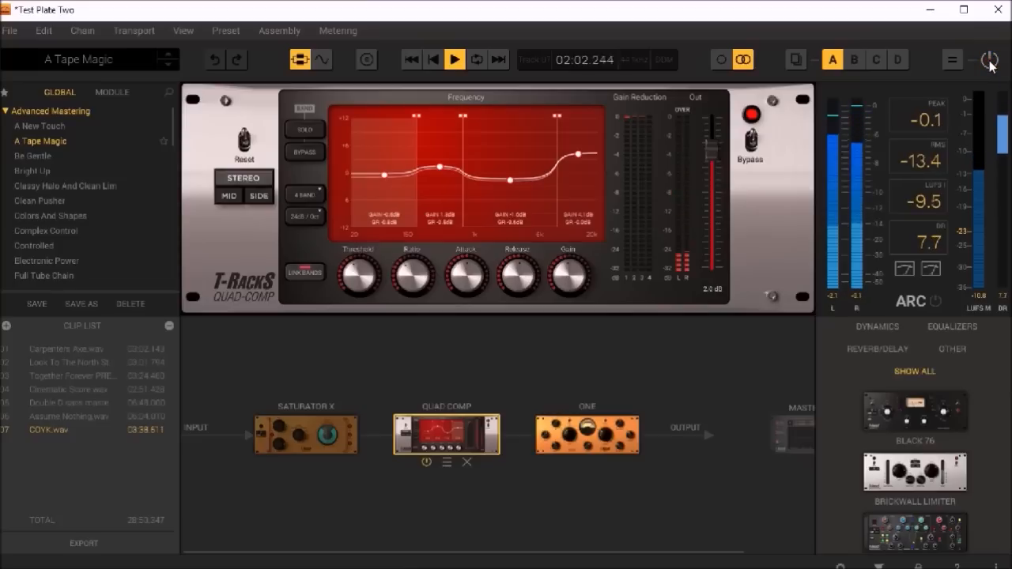
Load the Be Gentle preset, restart playback from about 1:10 and enable the Stealth Limiter's Unity Gain Monitor.
click(34, 155)
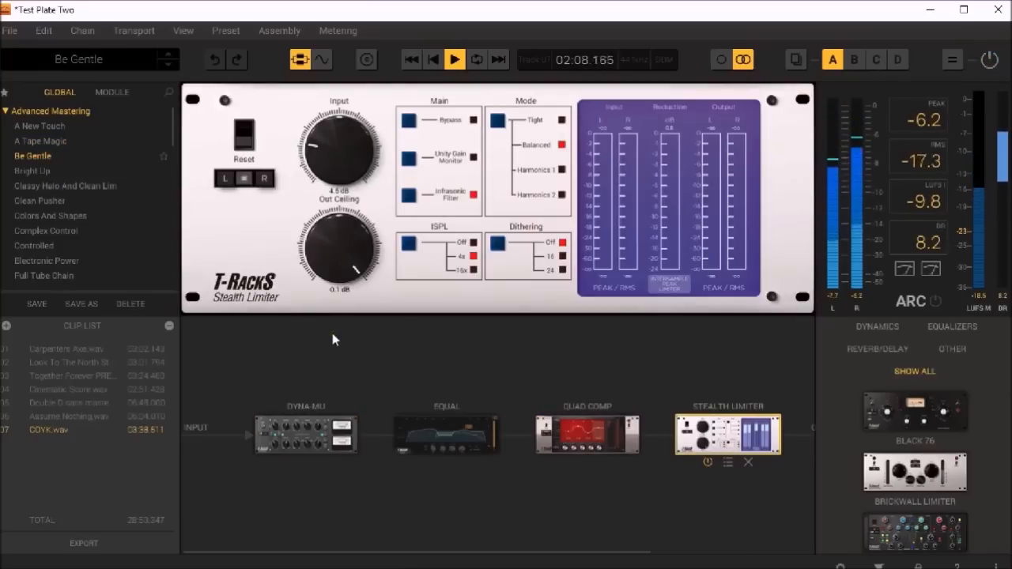
click(456, 60)
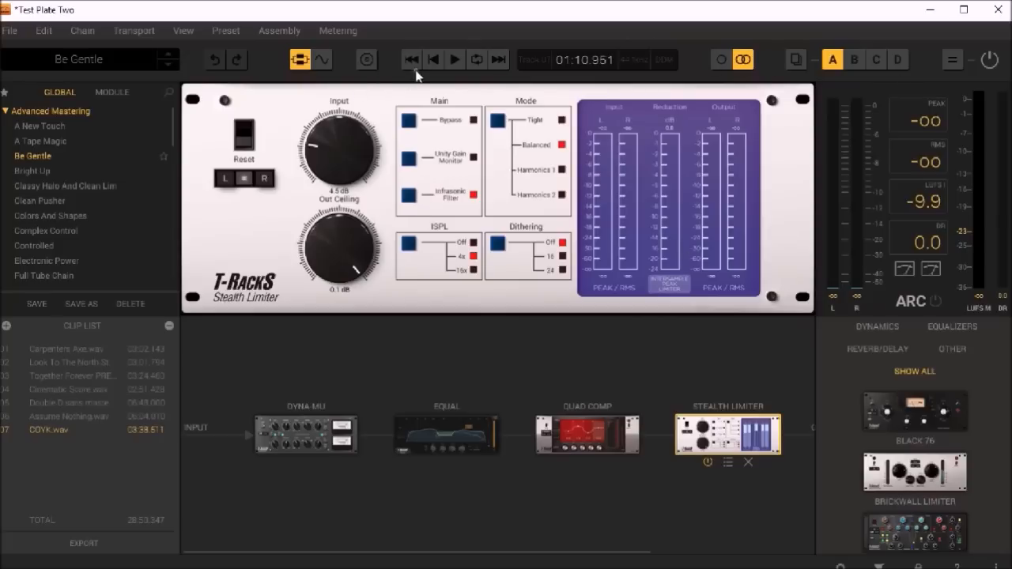
click(445, 60)
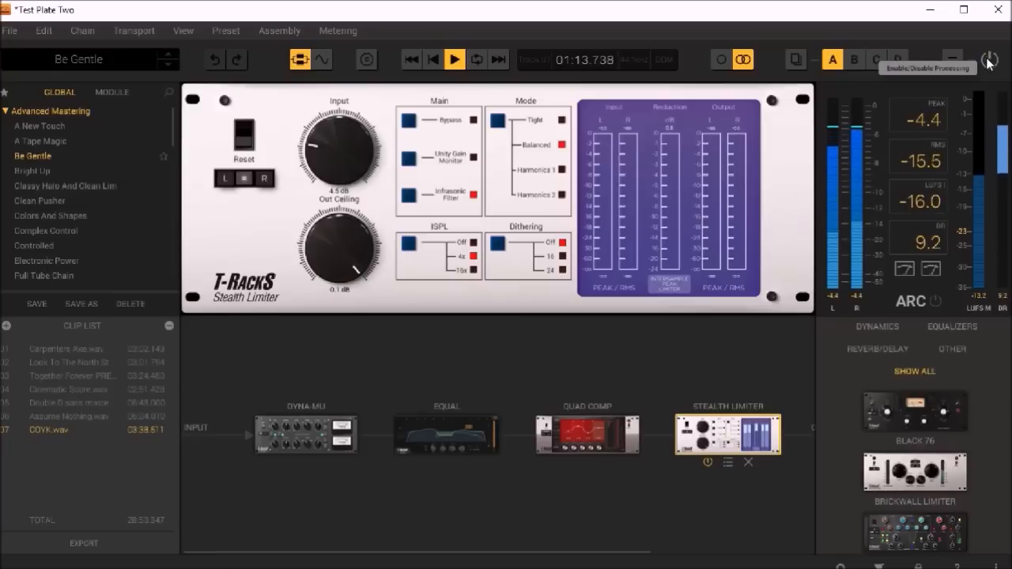
click(410, 159)
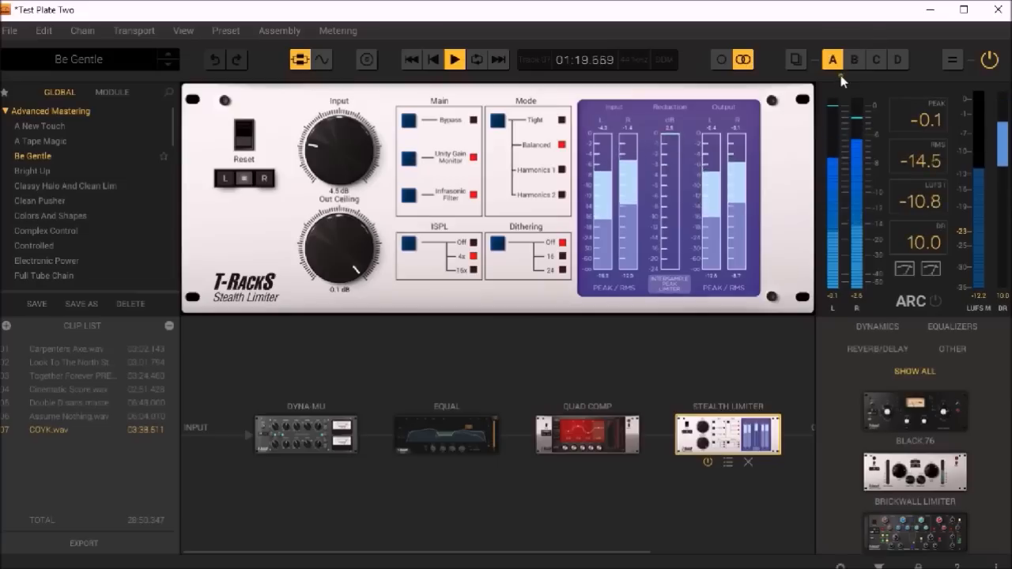
Restart playback from about 1:10 and compare the Stealth Limiter's sound using Unity Gain Monitor.
click(449, 61)
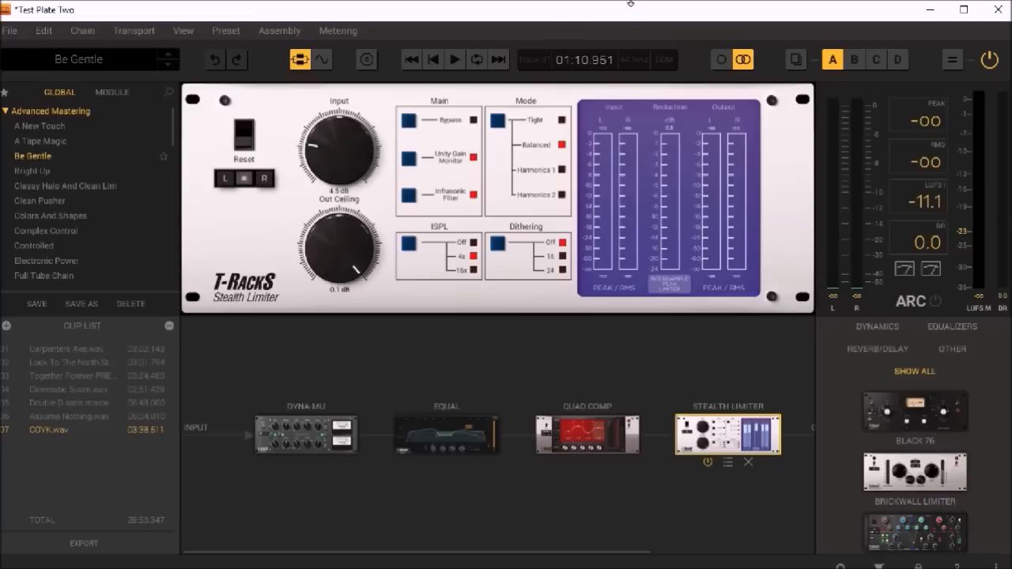
click(455, 63)
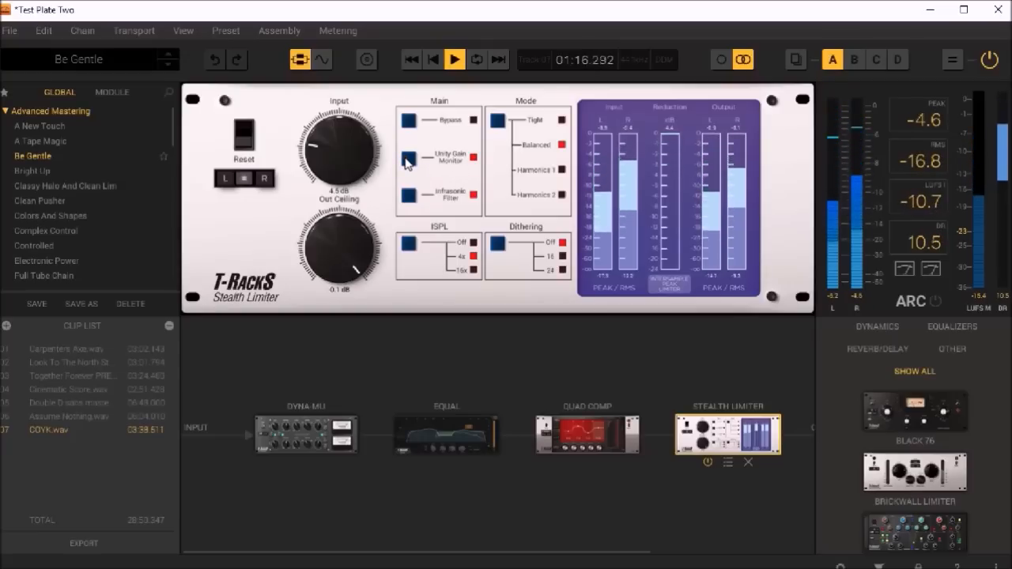
click(407, 162)
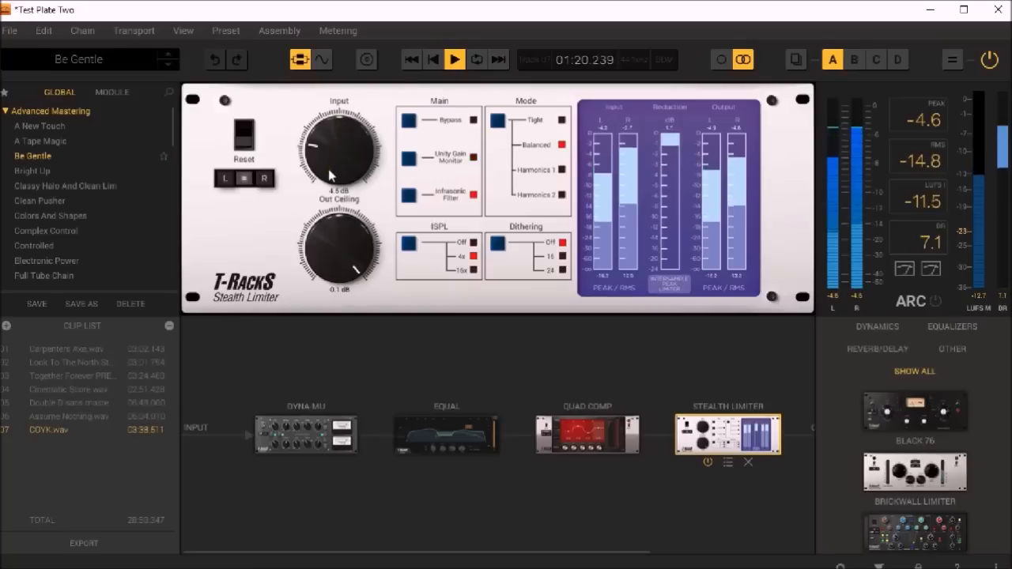
click(458, 60)
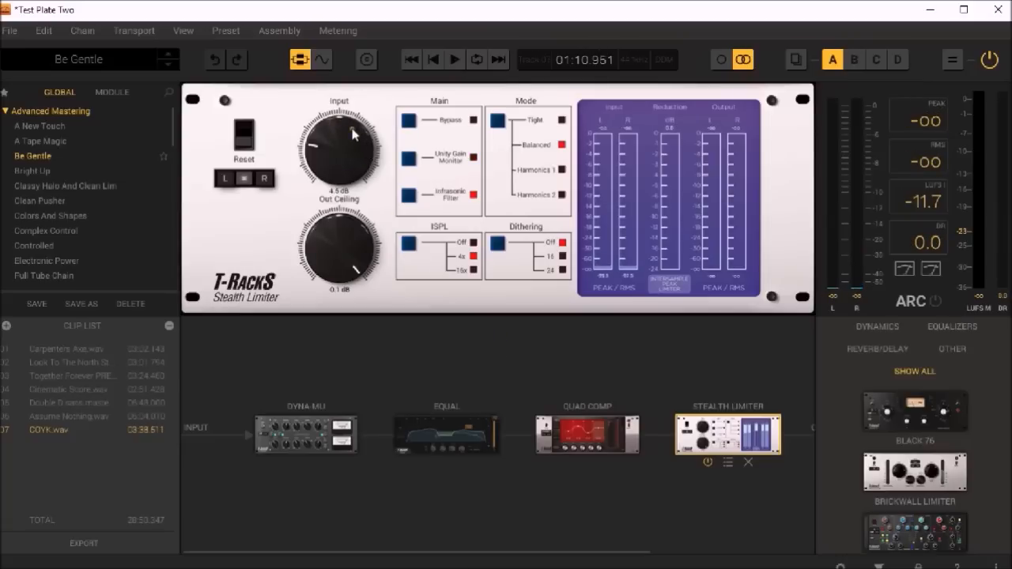
click(405, 155)
click(454, 61)
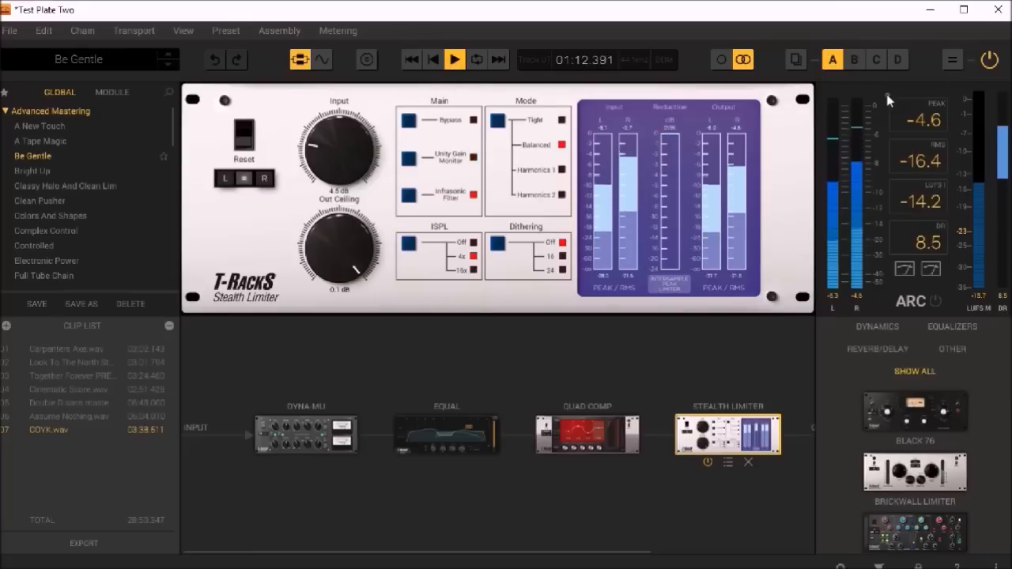
Try the Stealth Limiter's Input at about 15.7 dB during playback, then settle on about 6.7 dB.
drag(341, 160, 309, 137)
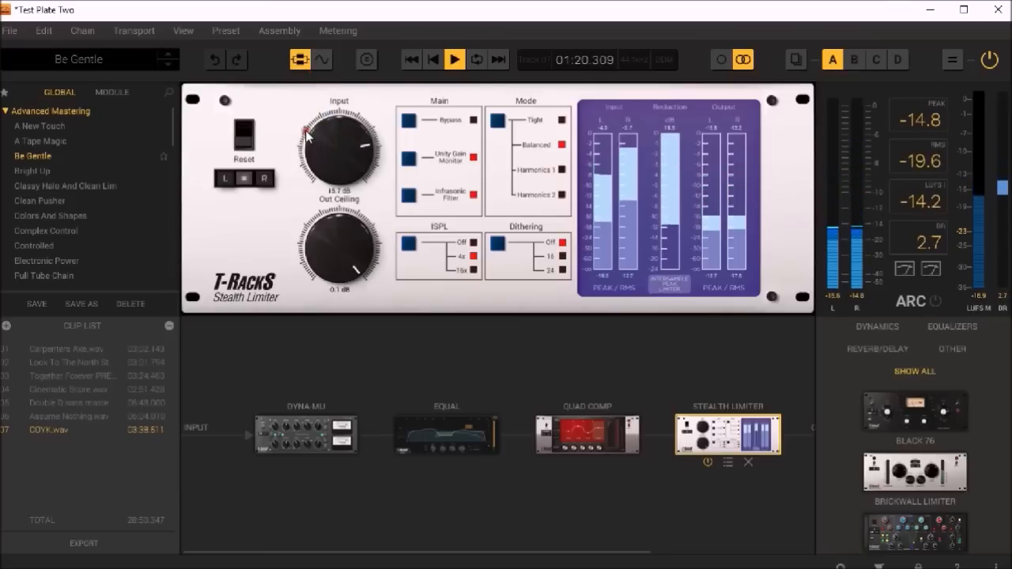
click(450, 60)
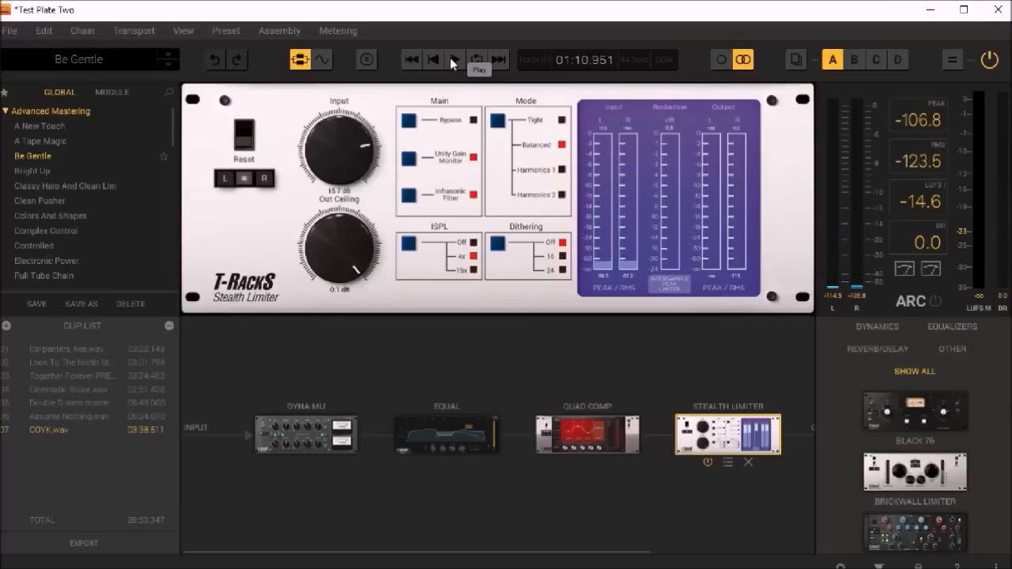
click(453, 60)
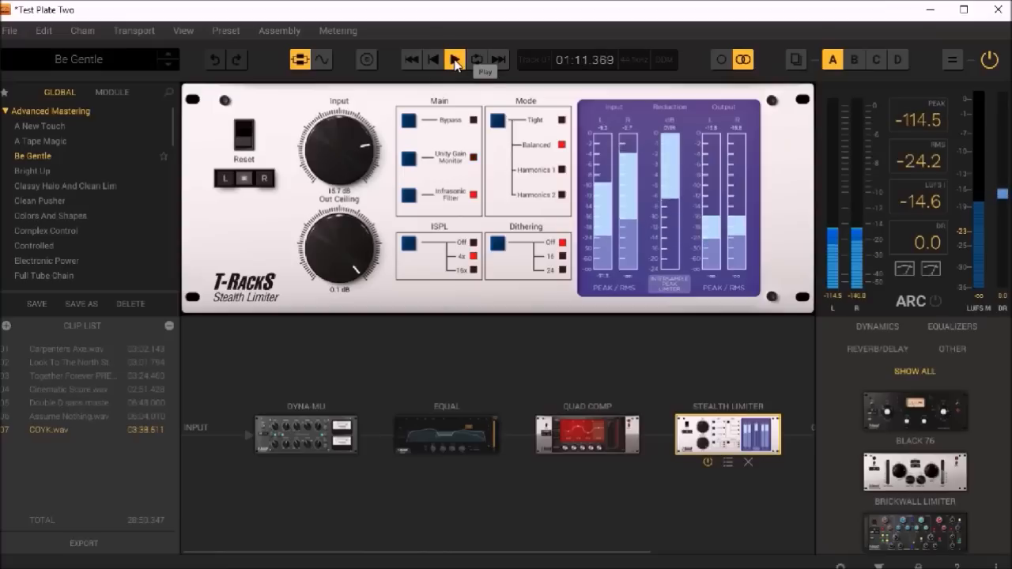
drag(324, 140, 348, 223)
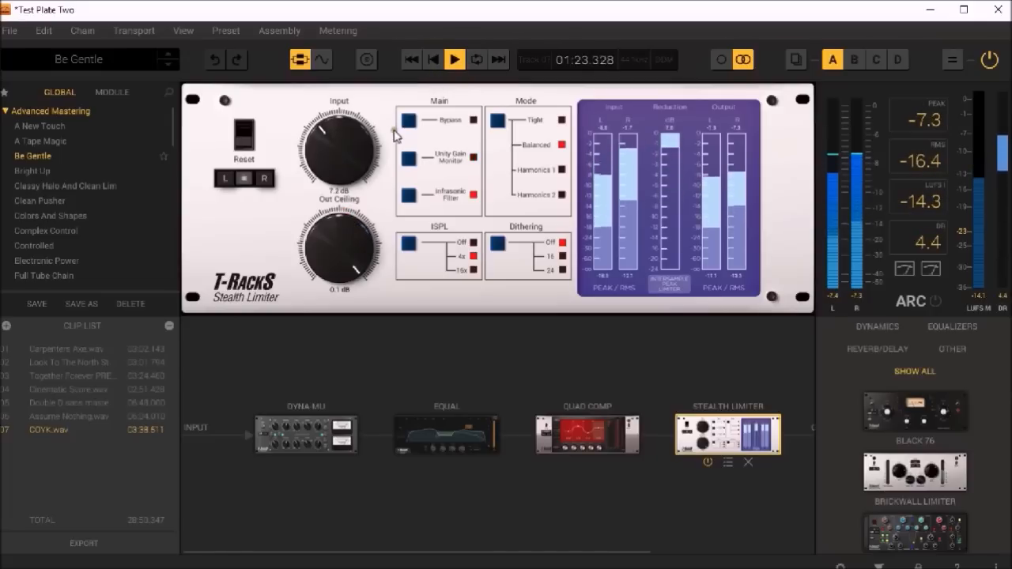
drag(358, 134, 359, 141)
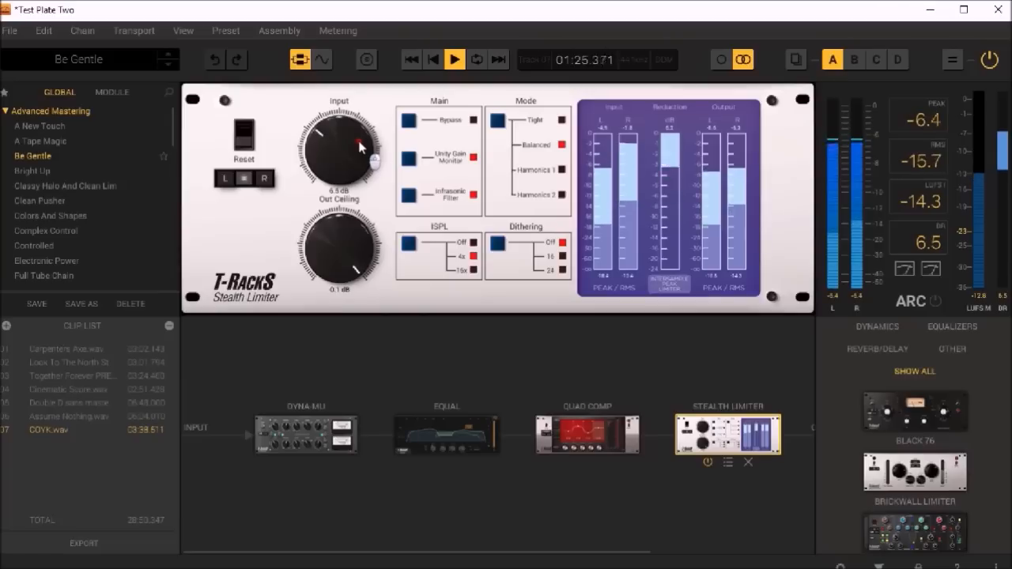
Turn off Unity Gain Monitor and audition the limited track from about 1:10, stopping playback at the end.
click(455, 60)
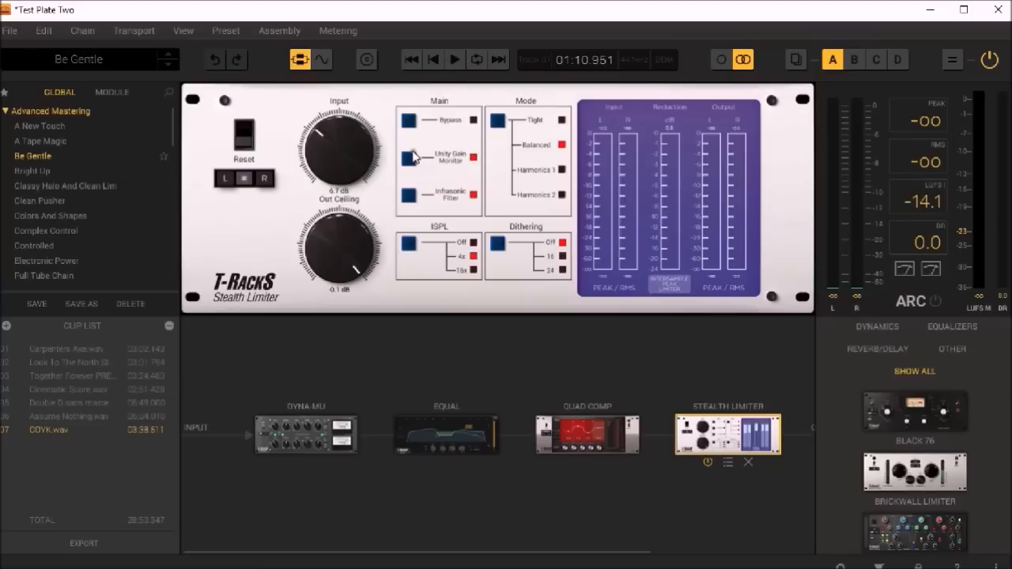
click(454, 59)
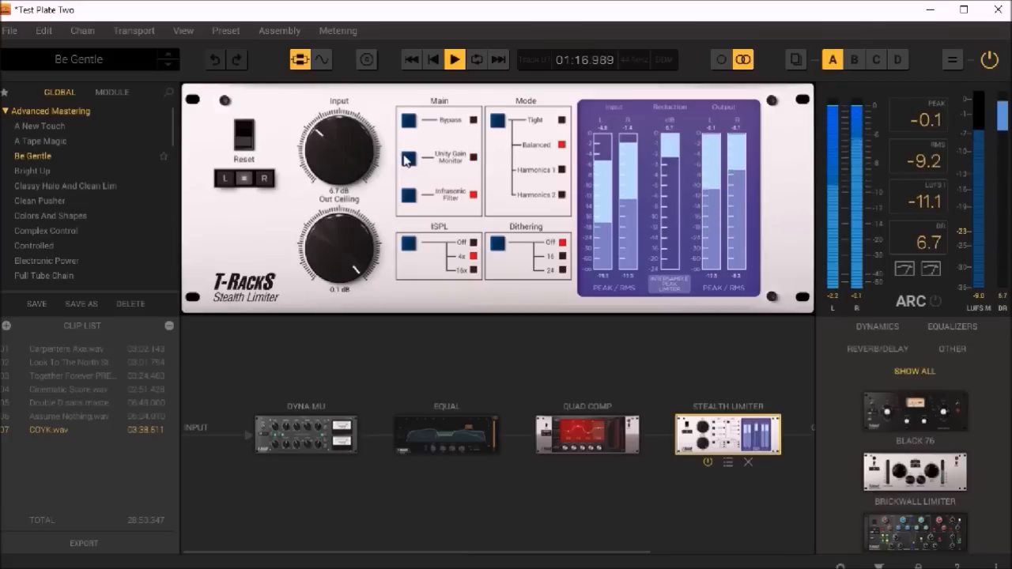
click(452, 60)
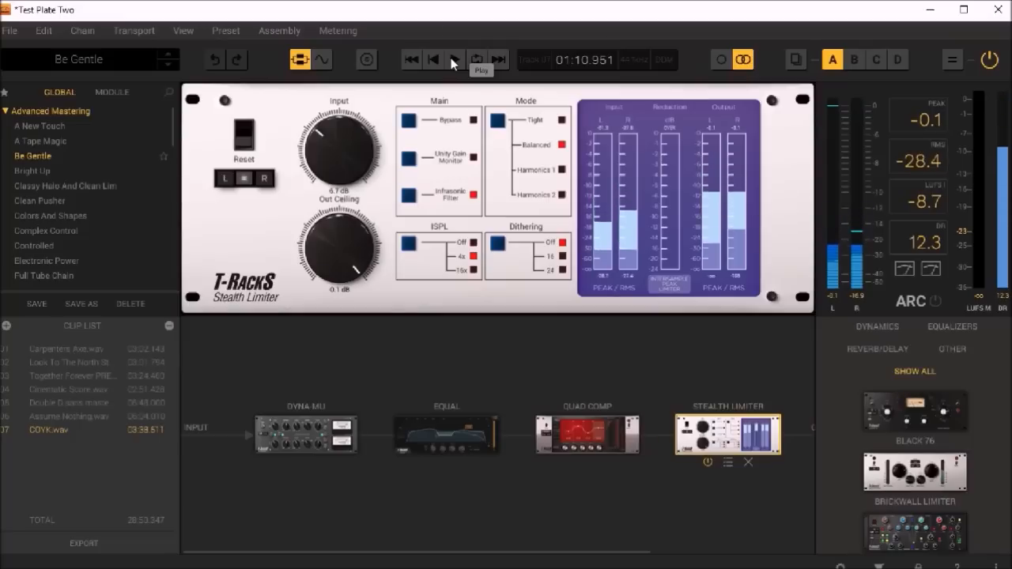
click(452, 60)
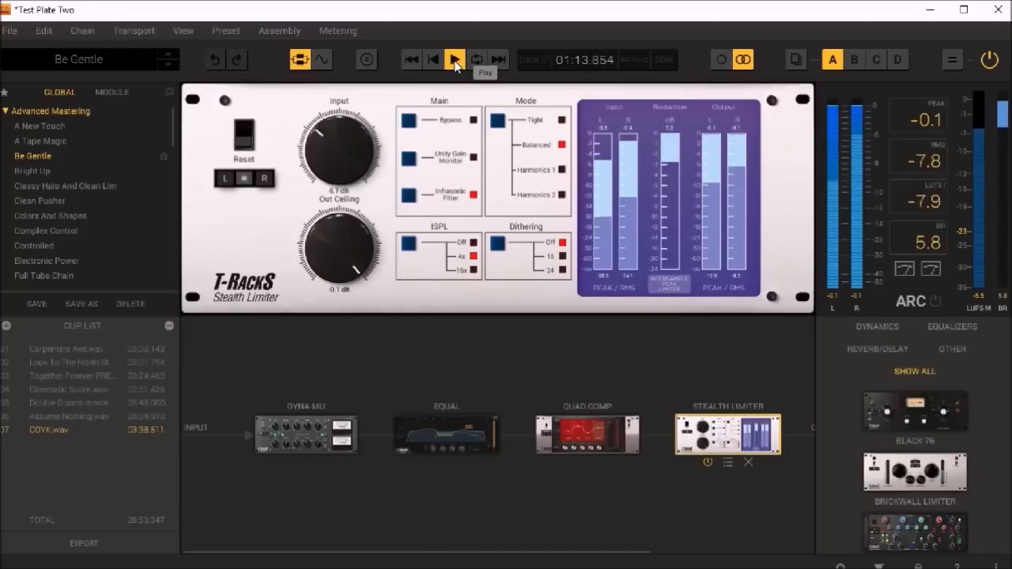
click(455, 61)
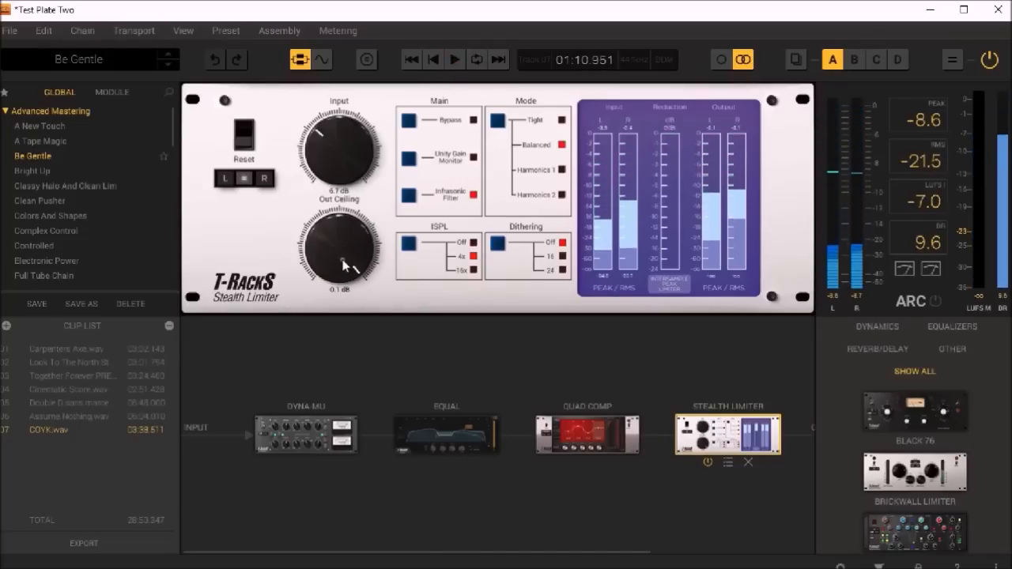
Set the Stealth Limiter's Dithering to 16 and lower Out Ceiling to -1.4 dB during playback.
drag(309, 244, 309, 248)
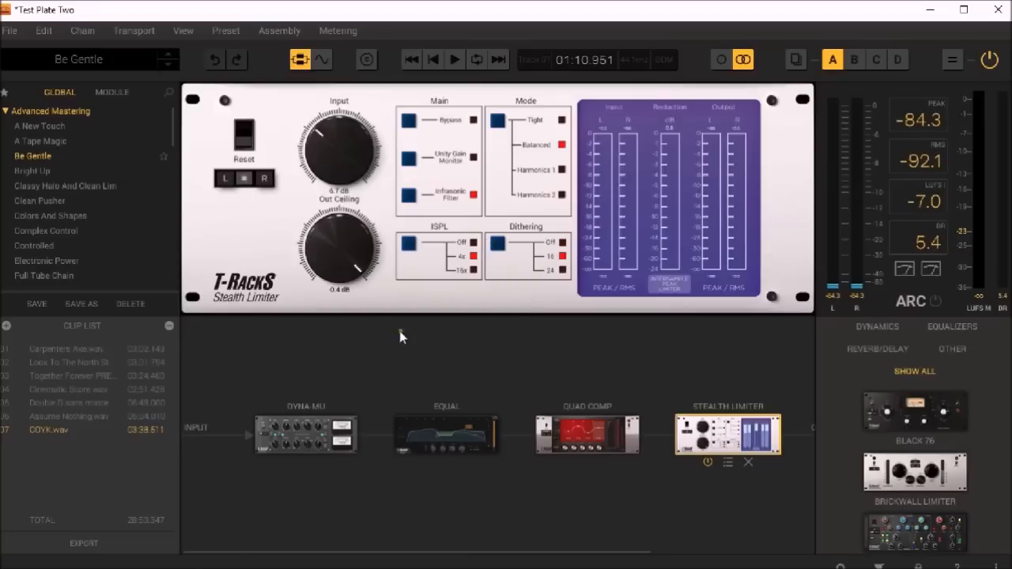
click(453, 61)
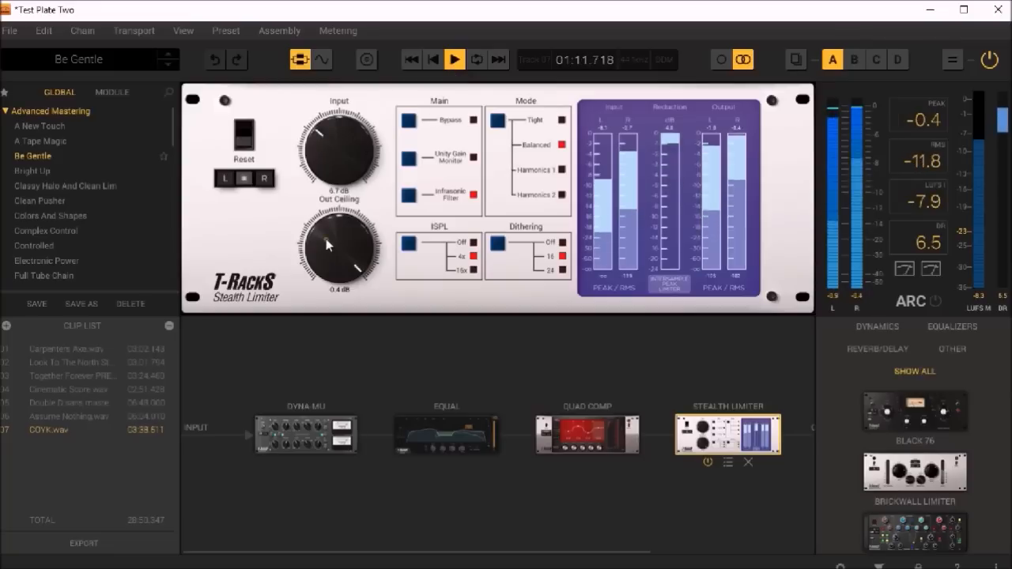
mouse_move(331, 242)
mouse_down()
mouse_move(329, 260)
mouse_move(329, 248)
mouse_up()
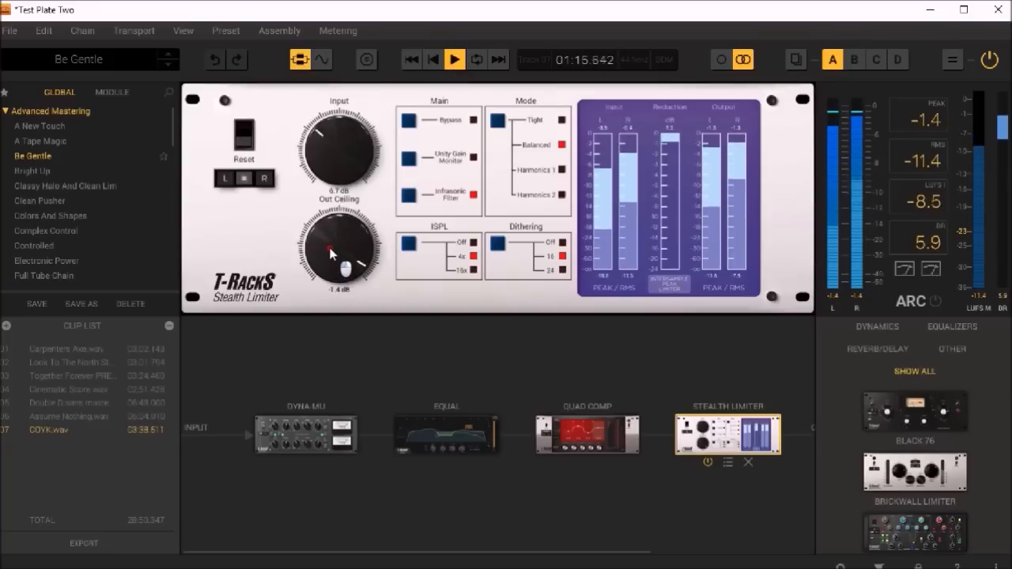
Select the Stealth Limiter's L channel, try Input at 10.7 dB, then replay from about 1:10 and settle on 5.9 dB.
click(225, 178)
drag(332, 168, 316, 132)
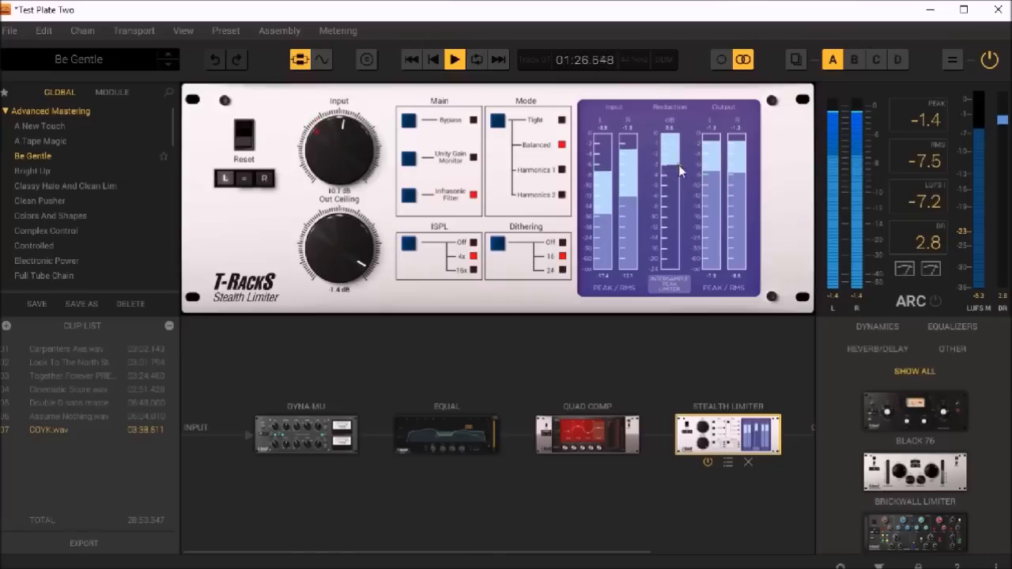
click(452, 61)
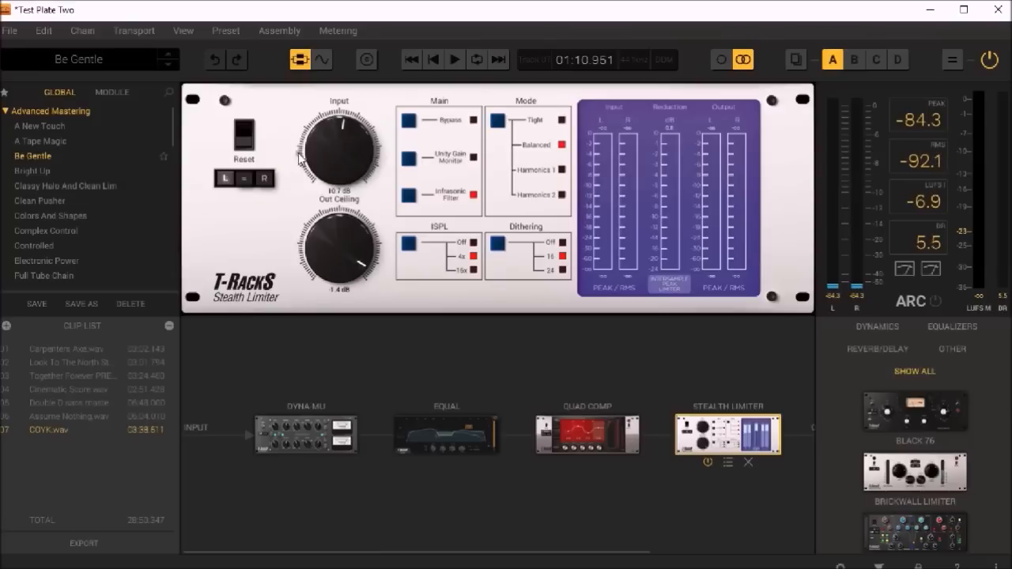
click(456, 61)
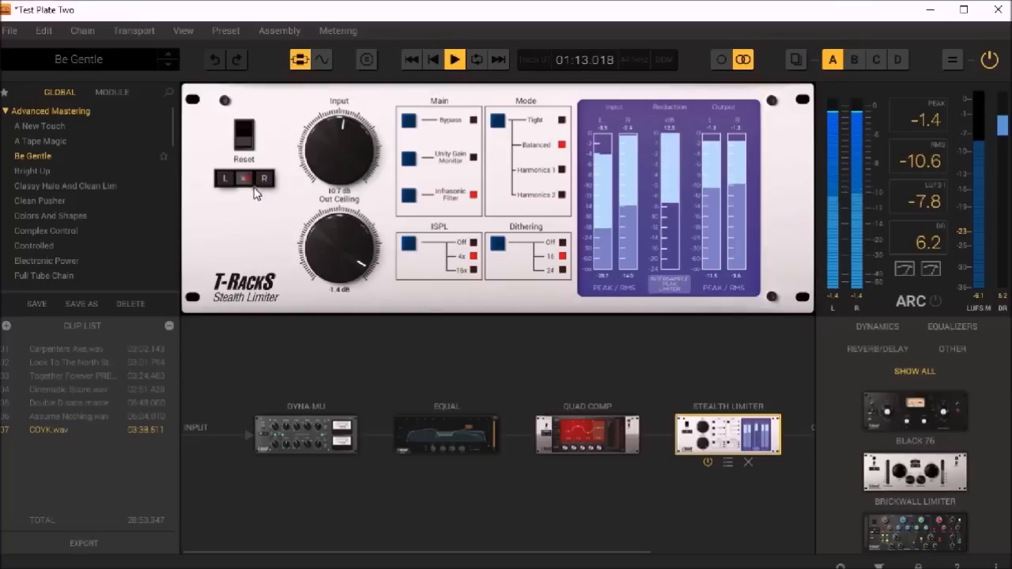
drag(321, 152, 320, 171)
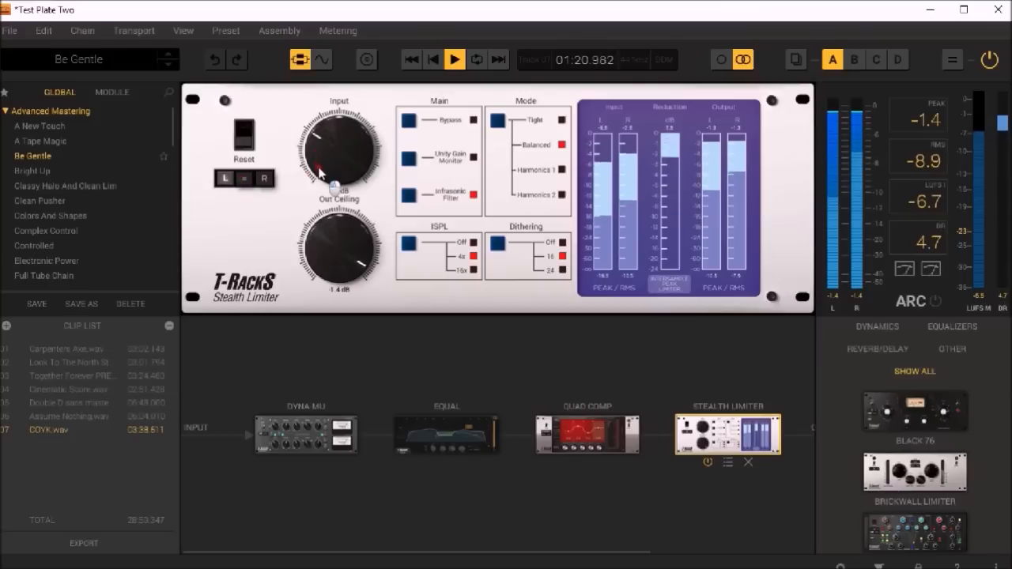
click(457, 62)
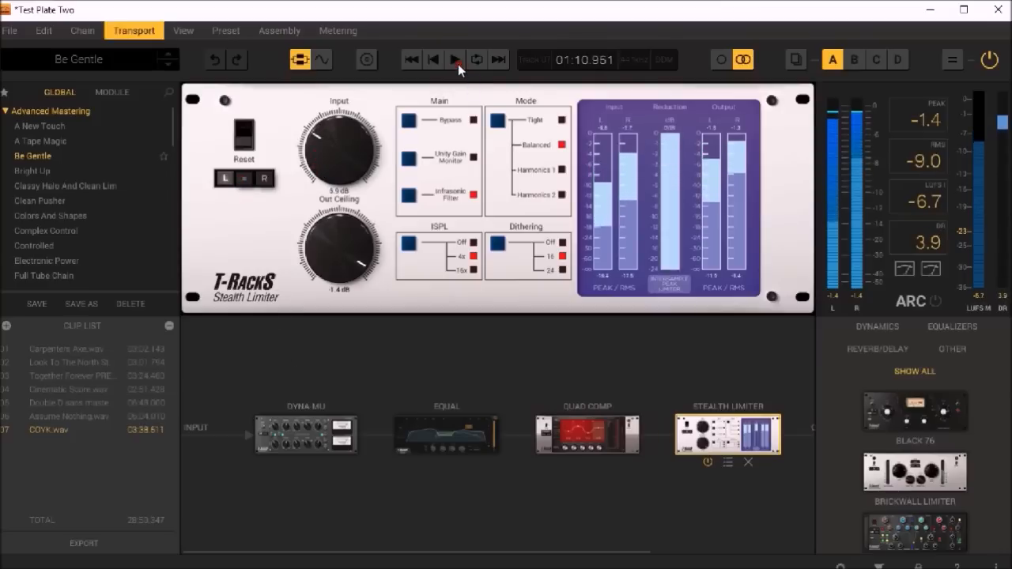
Load the Finished Master preset from the T-RackS Legacy group and play the track from about 1:10.
click(8, 111)
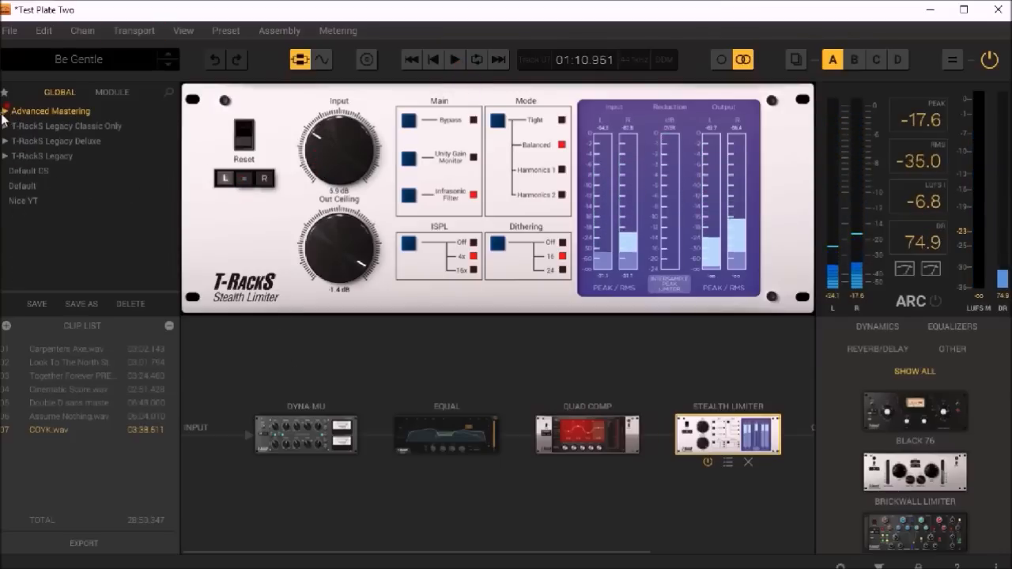
click(6, 157)
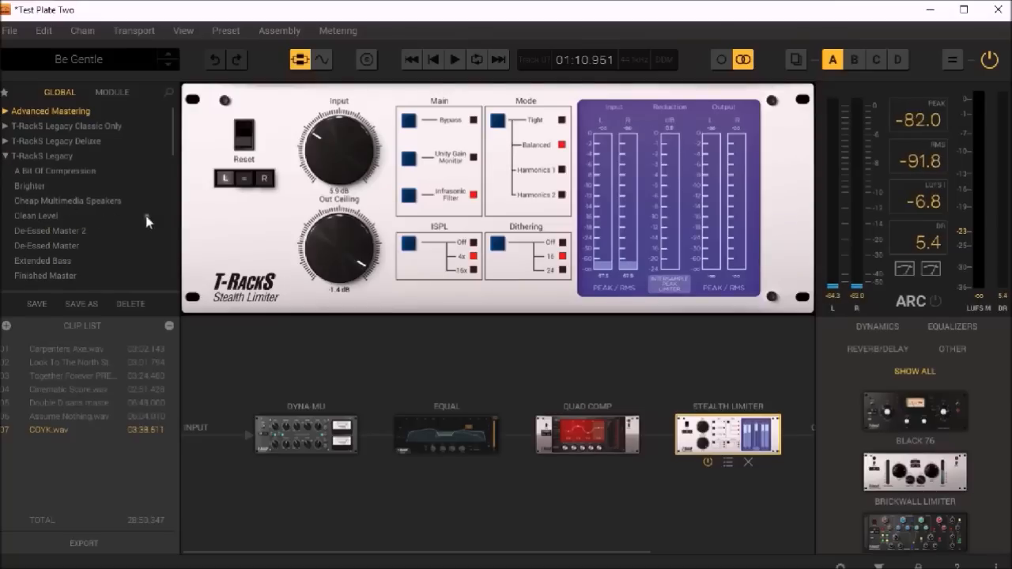
drag(172, 150, 182, 182)
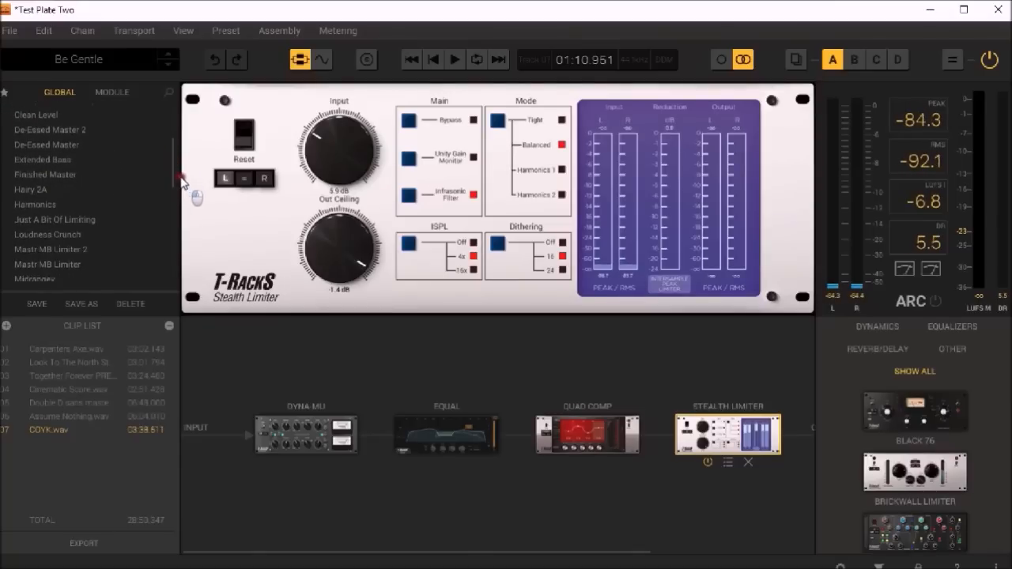
click(69, 176)
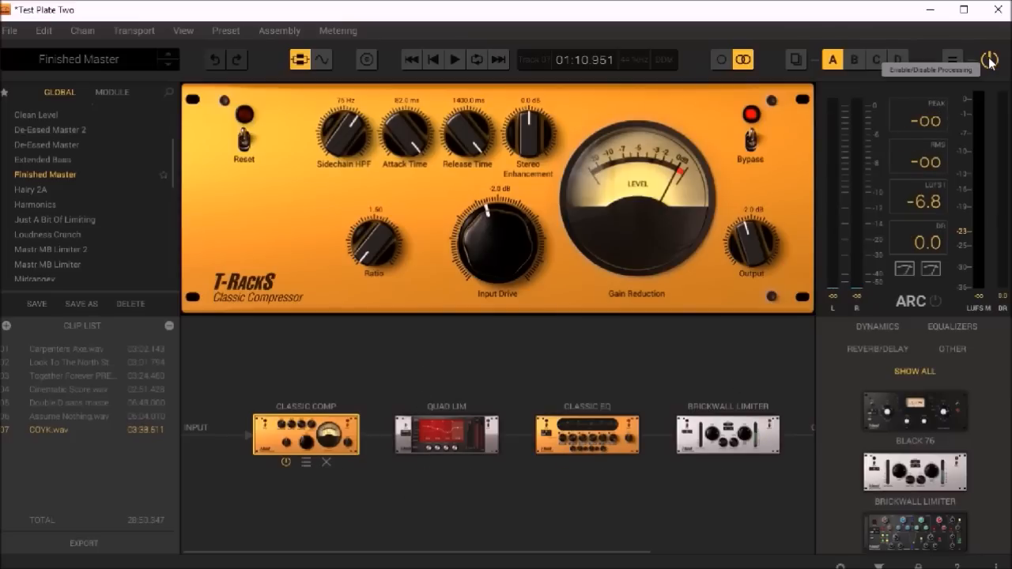
click(454, 59)
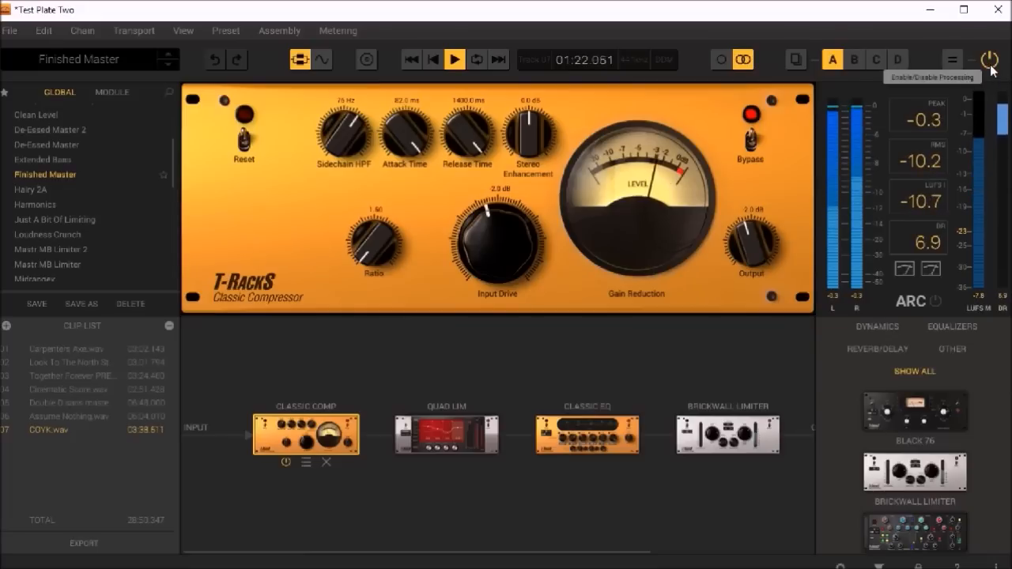
Load the Just A Bit Of Limiting preset during playback, display its module chain and enable processing.
click(322, 59)
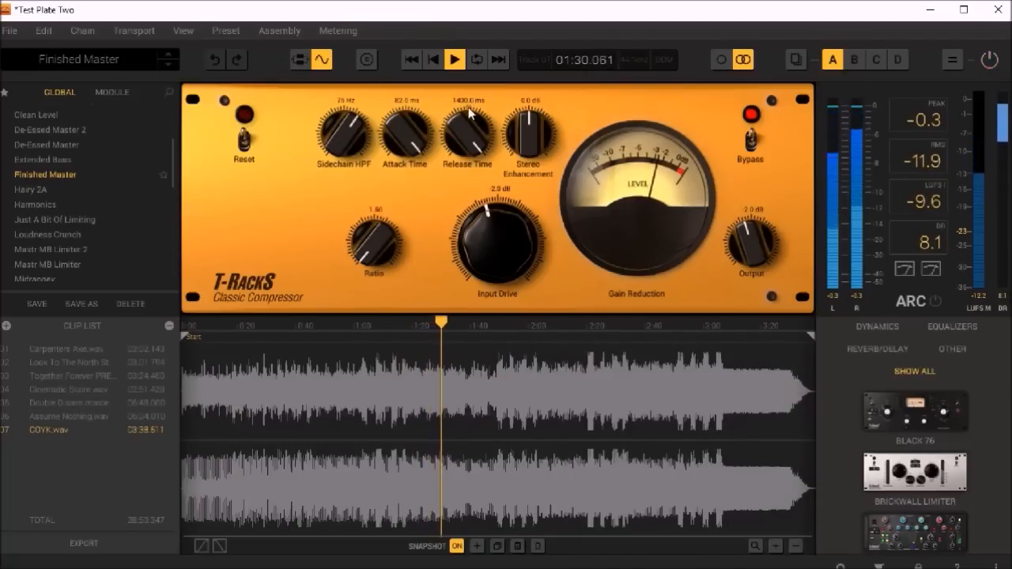
click(53, 221)
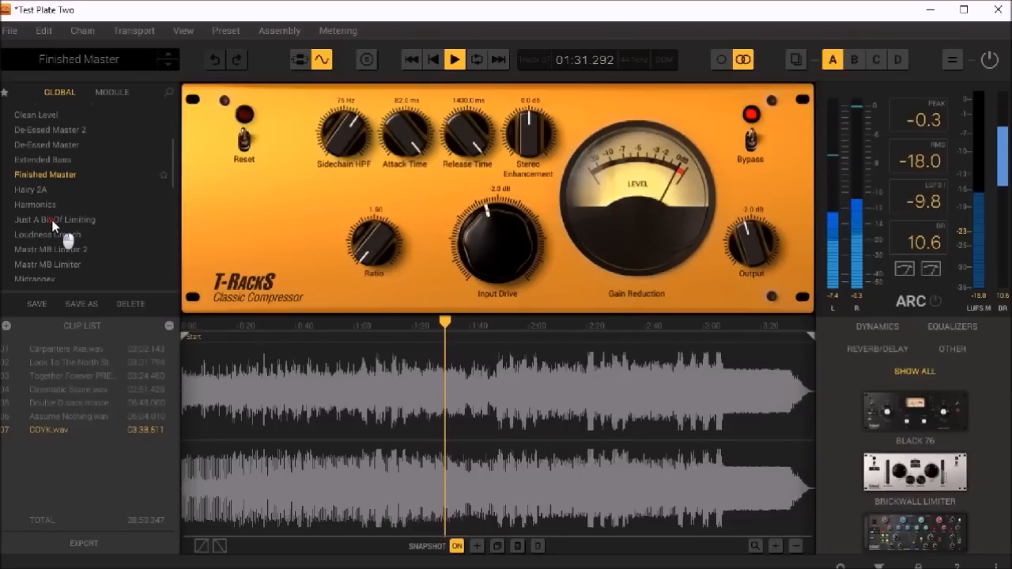
click(300, 60)
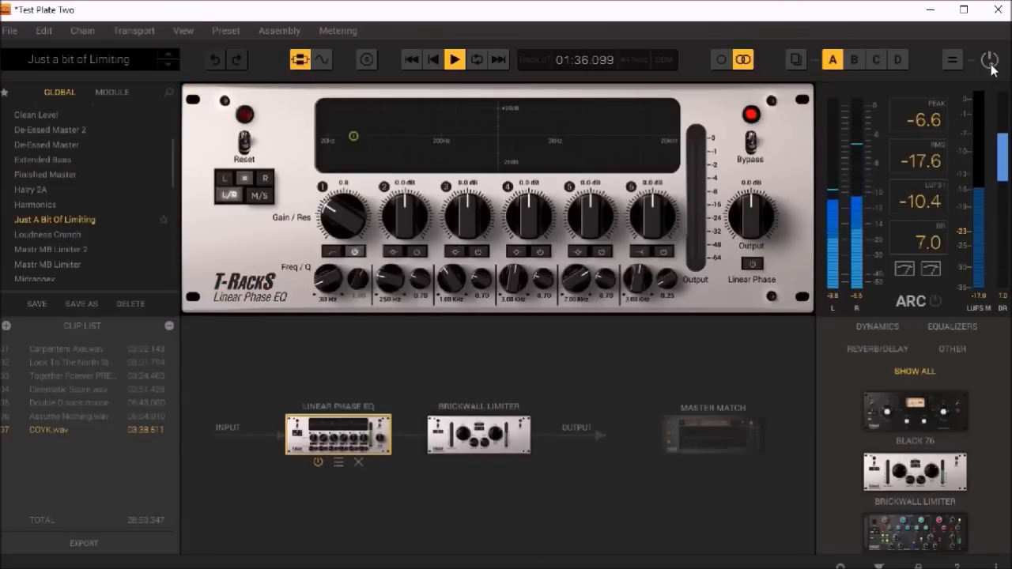
click(990, 64)
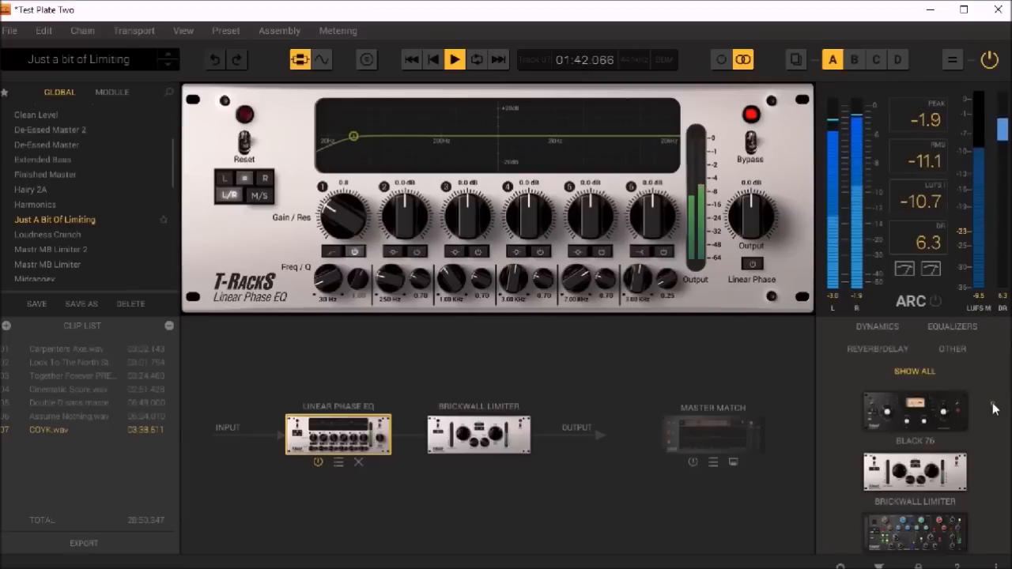
Add a Master EQ-432 after the Brickwall Limiter in the chain and boost its HI band level.
click(948, 327)
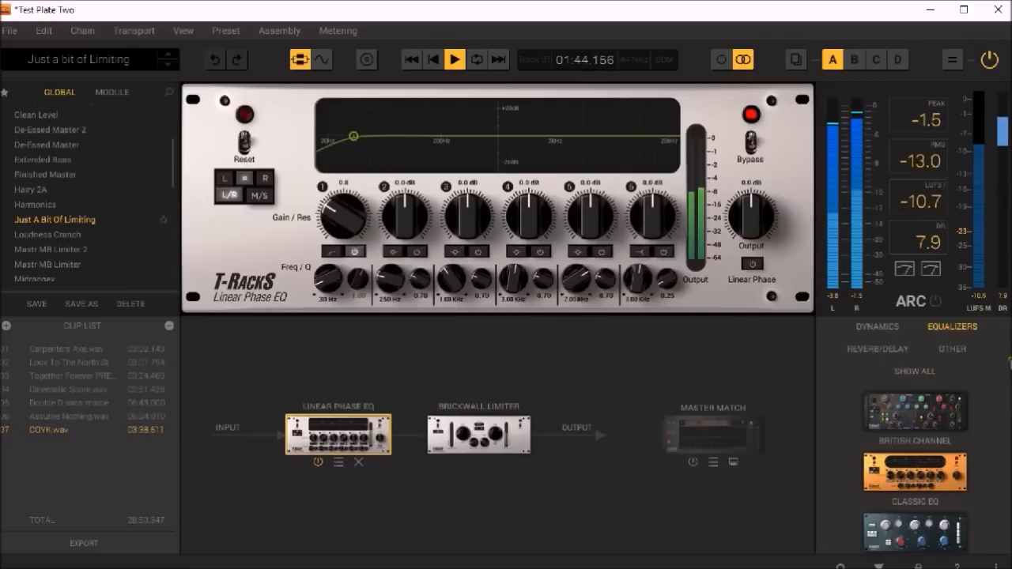
scroll(915, 458, down, 4)
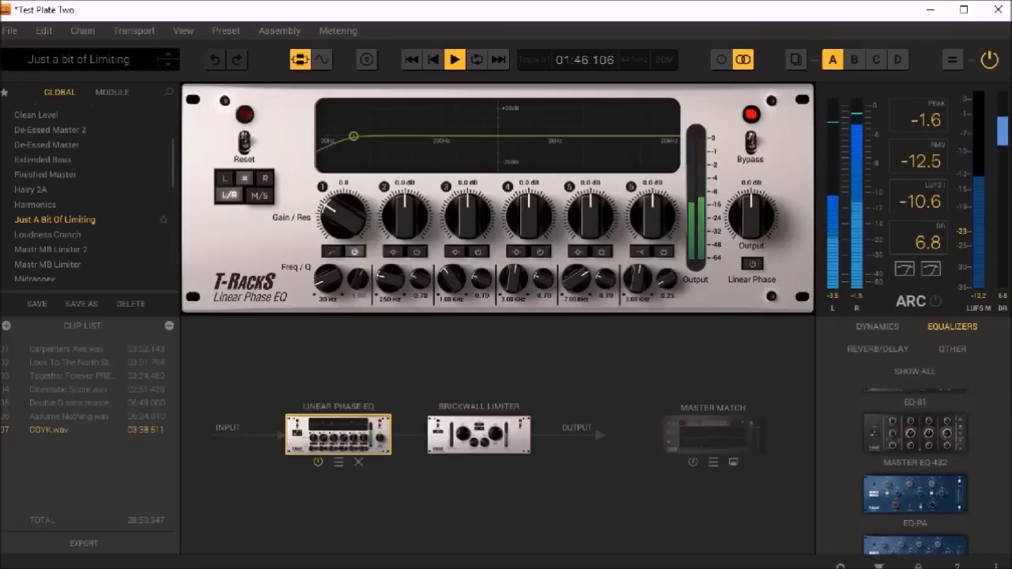
drag(915, 441, 595, 446)
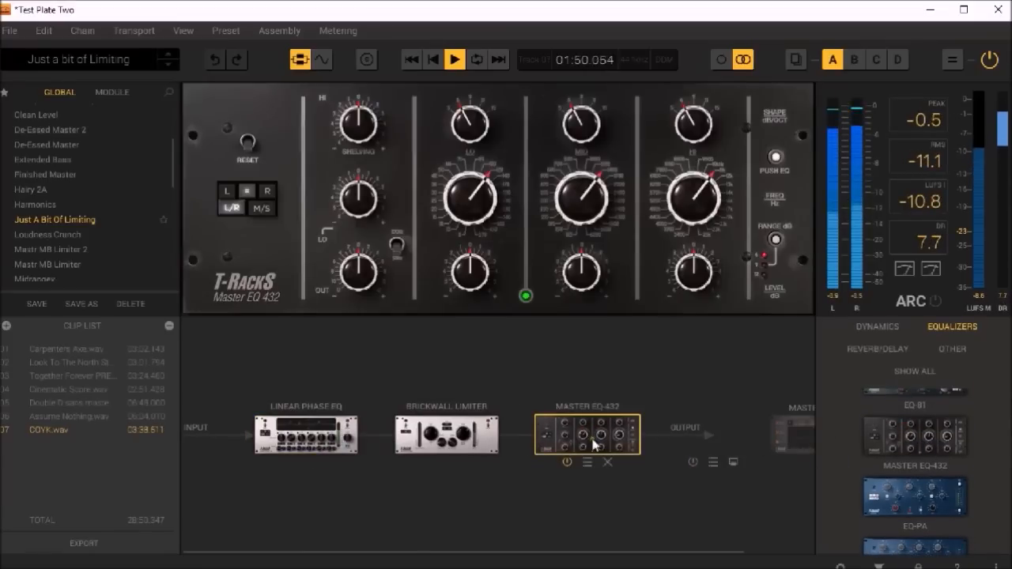
drag(695, 280, 677, 245)
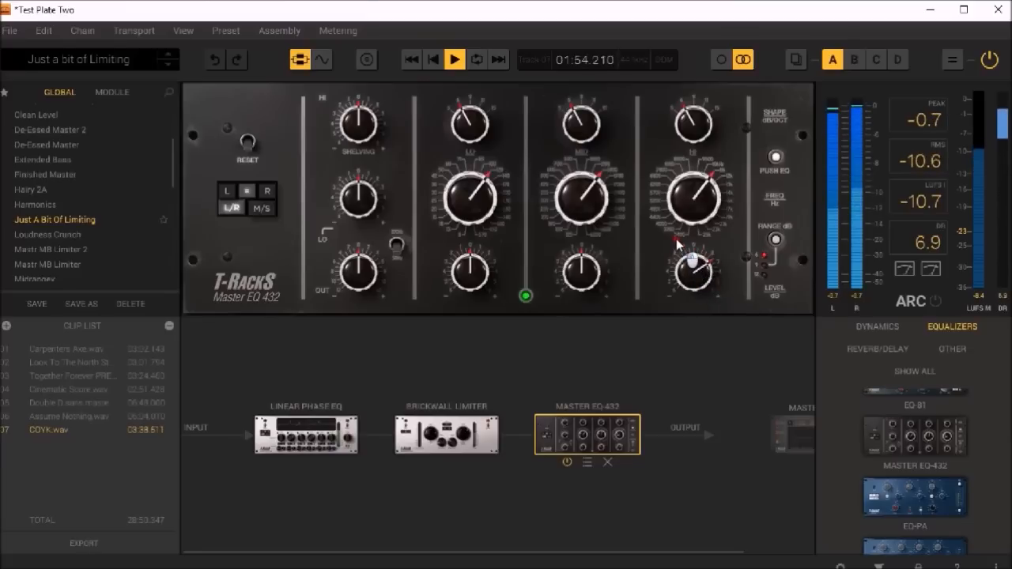
Move the Brickwall Limiter behind the Master EQ-432 and set its Output Ceiling to -2.5 dB.
click(467, 421)
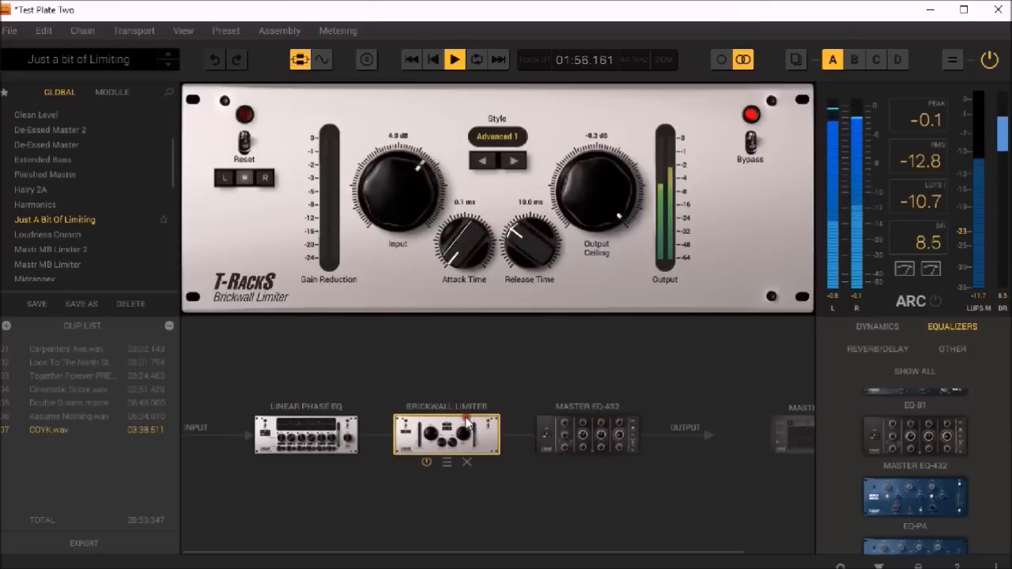
drag(457, 439, 593, 433)
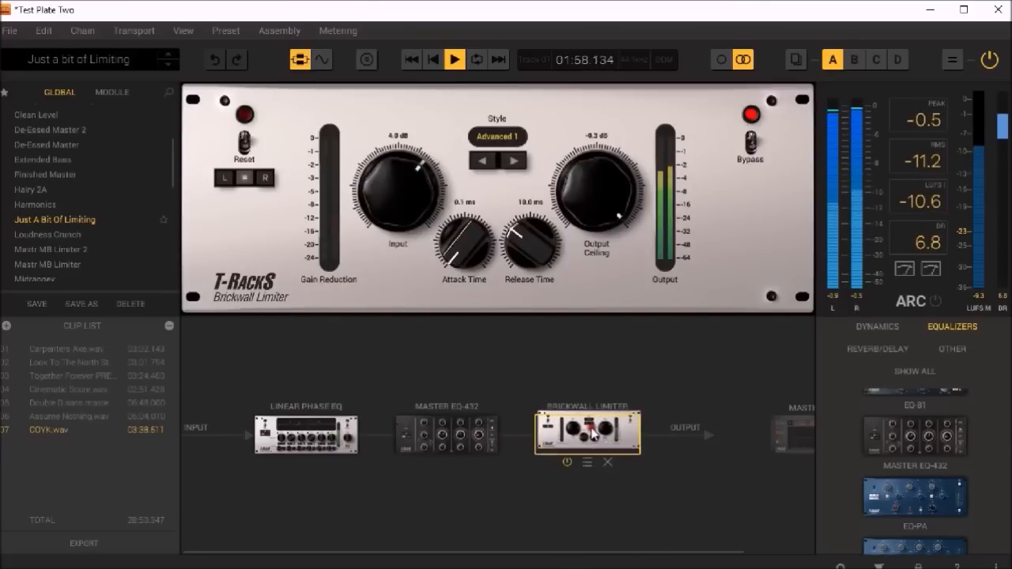
drag(574, 184, 578, 218)
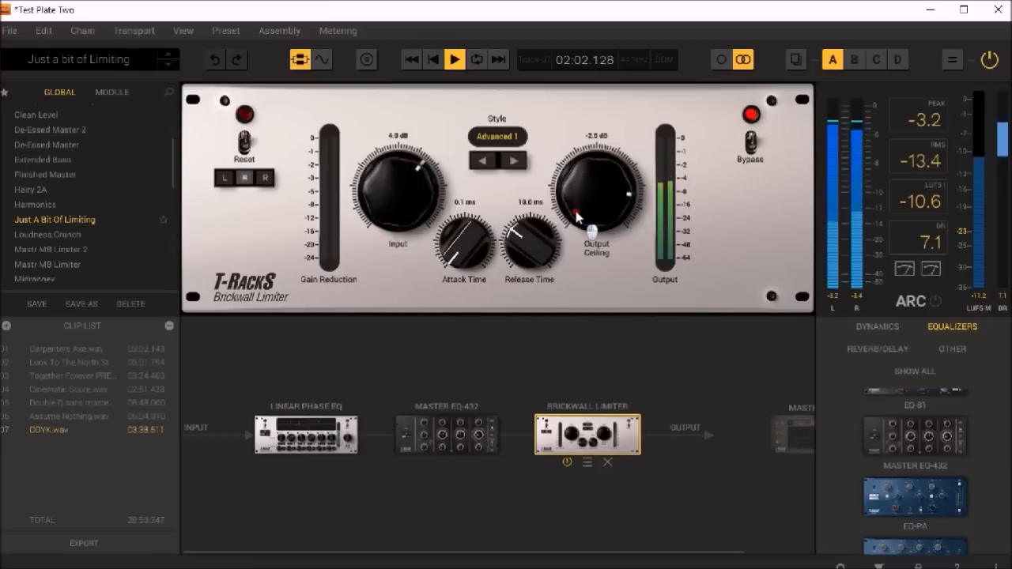
Raise the shape, frequency and level of the Master EQ-432's HI band.
click(454, 439)
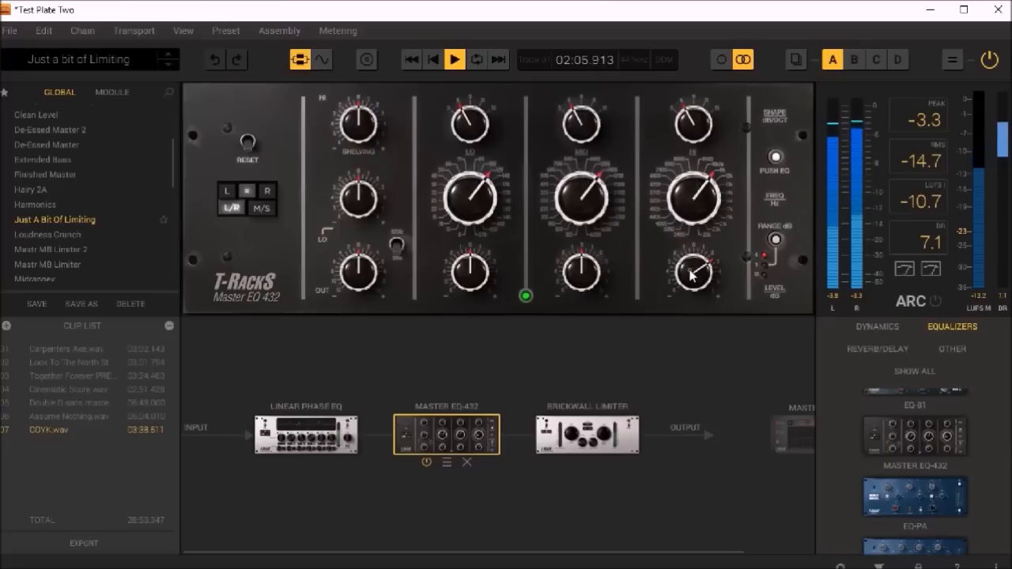
drag(685, 124, 682, 116)
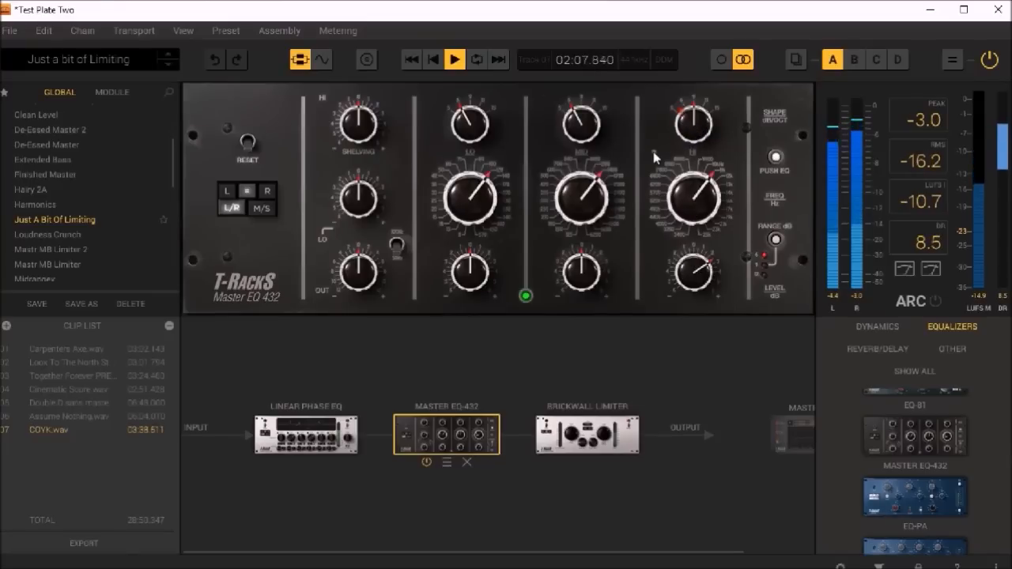
drag(686, 266, 673, 255)
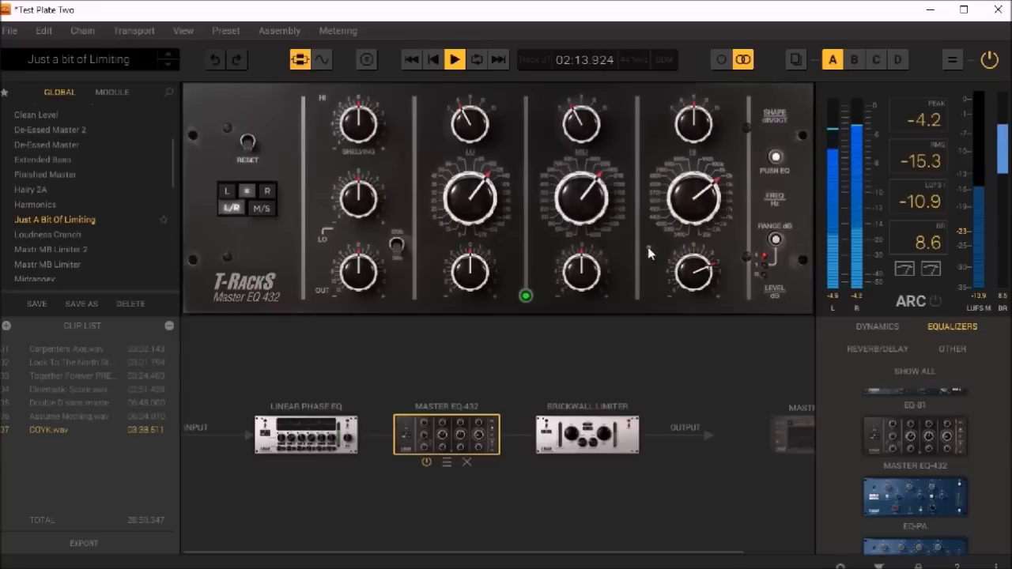
Select the Master EQ-432's L channel, raise the LO band's shape and level, and compare the sound with processing bypassed.
click(225, 192)
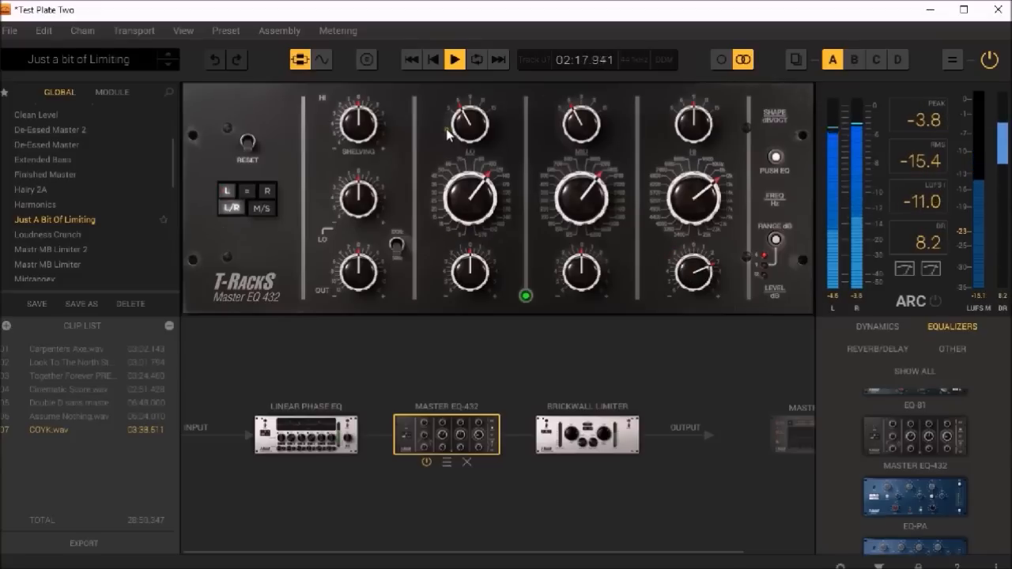
drag(459, 123, 458, 125)
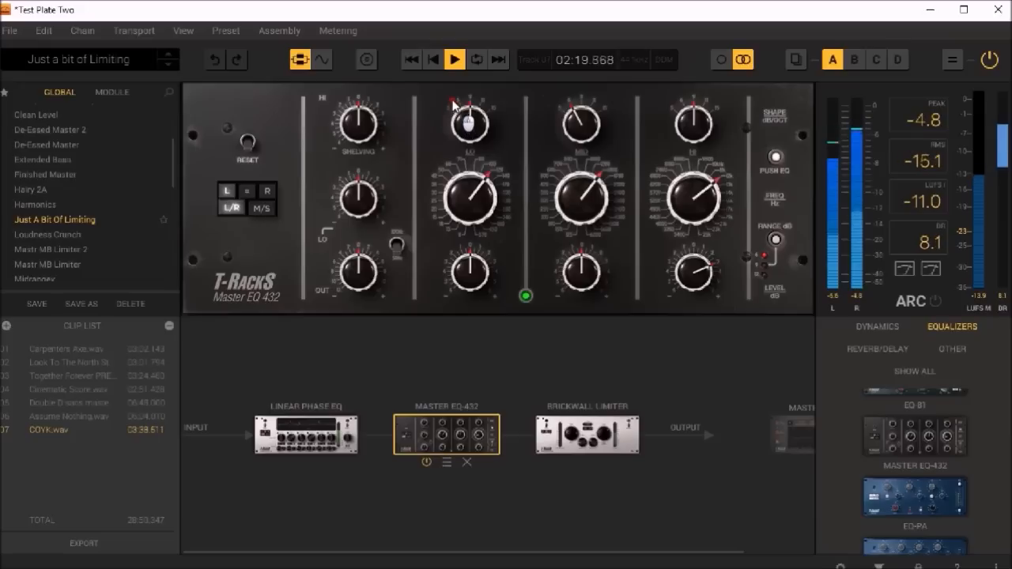
drag(468, 273, 452, 250)
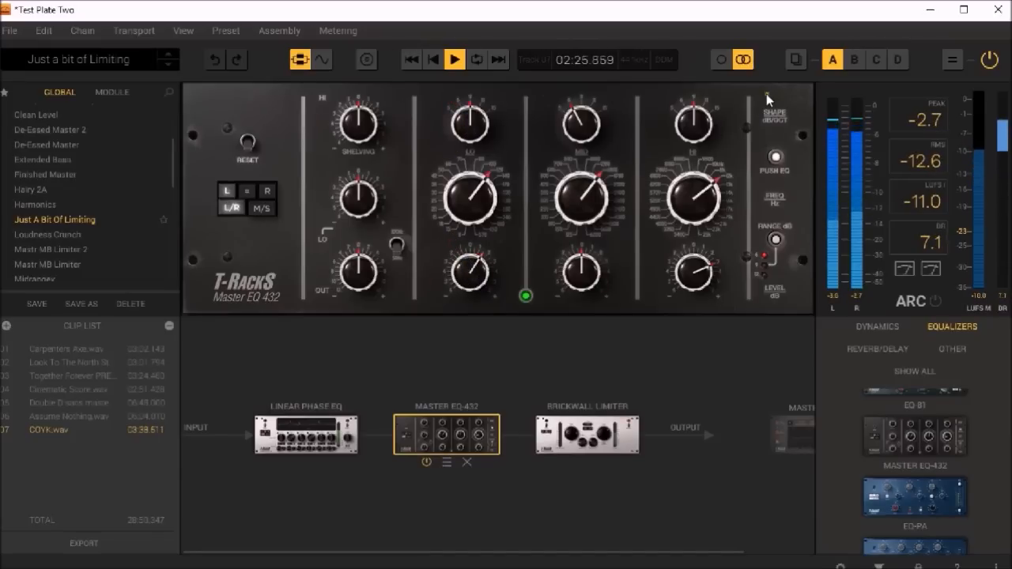
click(990, 61)
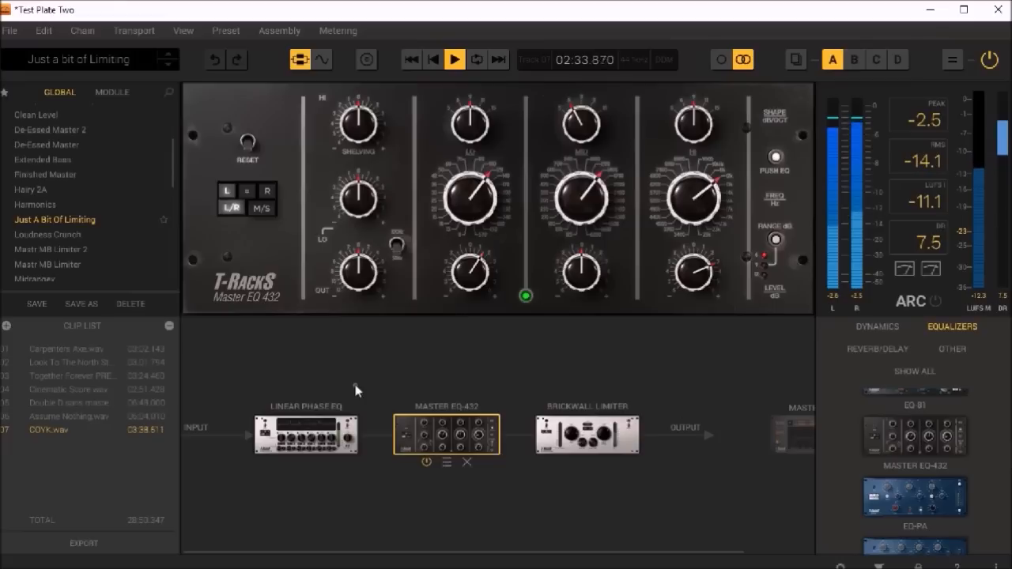
Set the Brickwall Limiter's Output Ceiling to -1.6 dB during playback and stop the track.
click(561, 443)
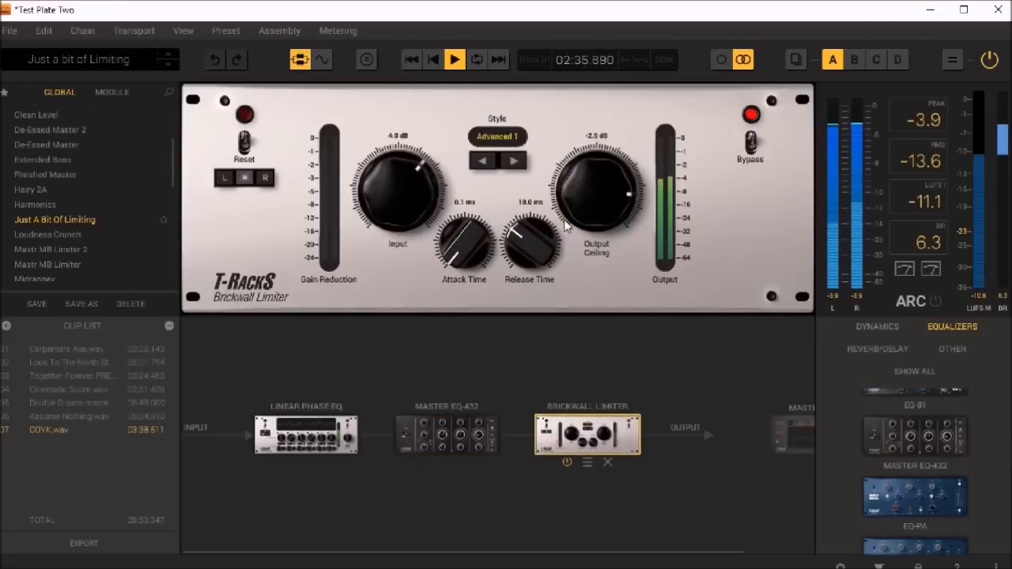
drag(583, 208, 583, 197)
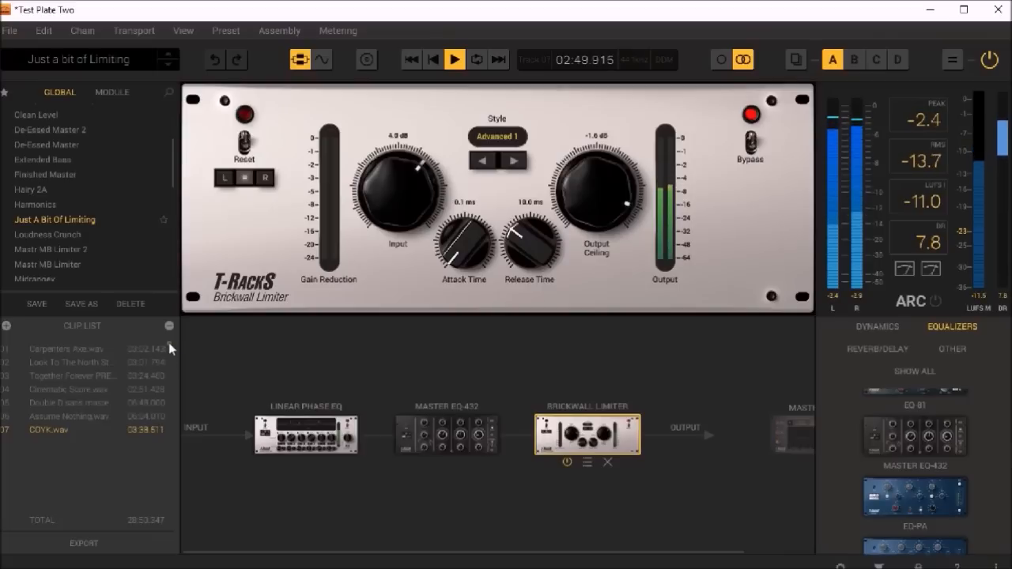
click(454, 59)
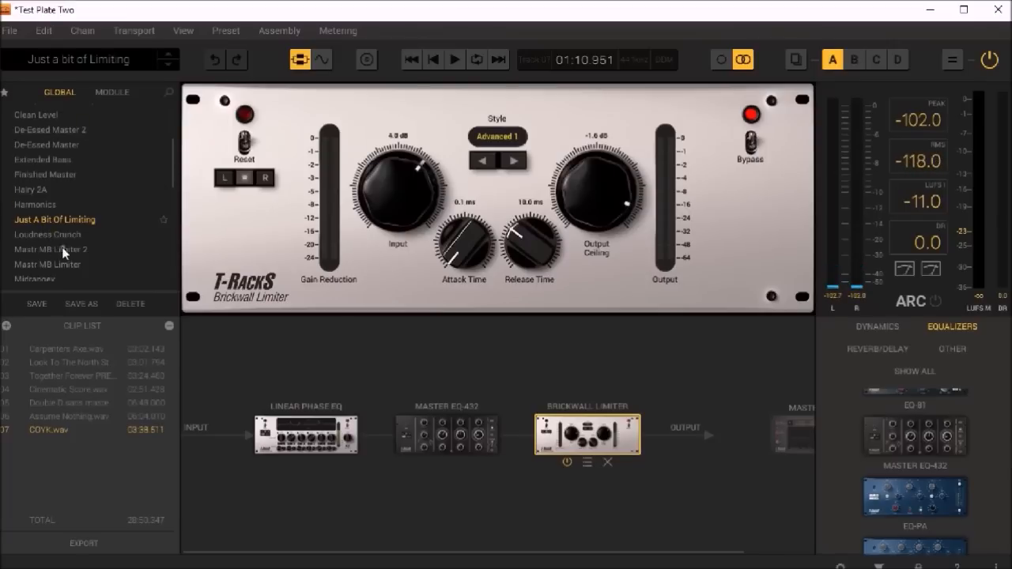
Browse the preset list and widen the module browser to look through the equalizers and the full set of modules.
drag(168, 182, 178, 205)
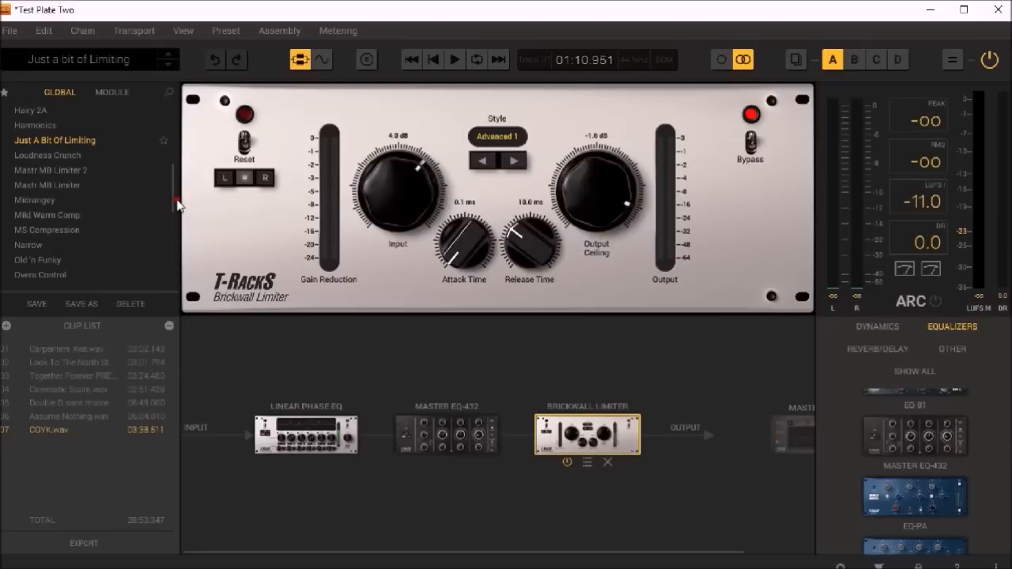
drag(813, 385, 677, 383)
scroll(1009, 510, down, 5)
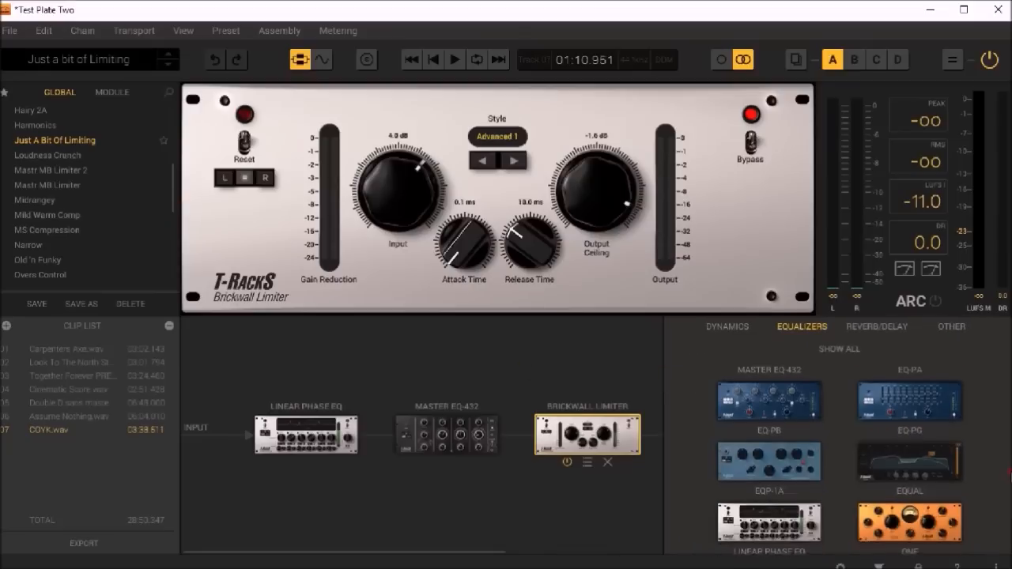
scroll(840, 460, up, 9)
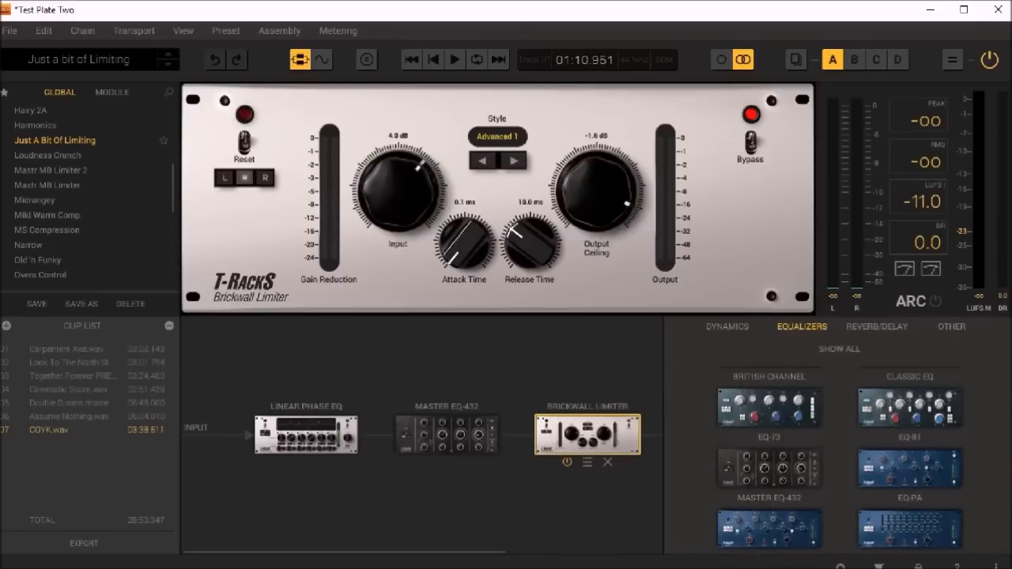
scroll(839, 460, down, 10)
mouse_move(1011, 472)
mouse_down()
mouse_move(1008, 518)
mouse_move(1010, 481)
mouse_up()
click(848, 346)
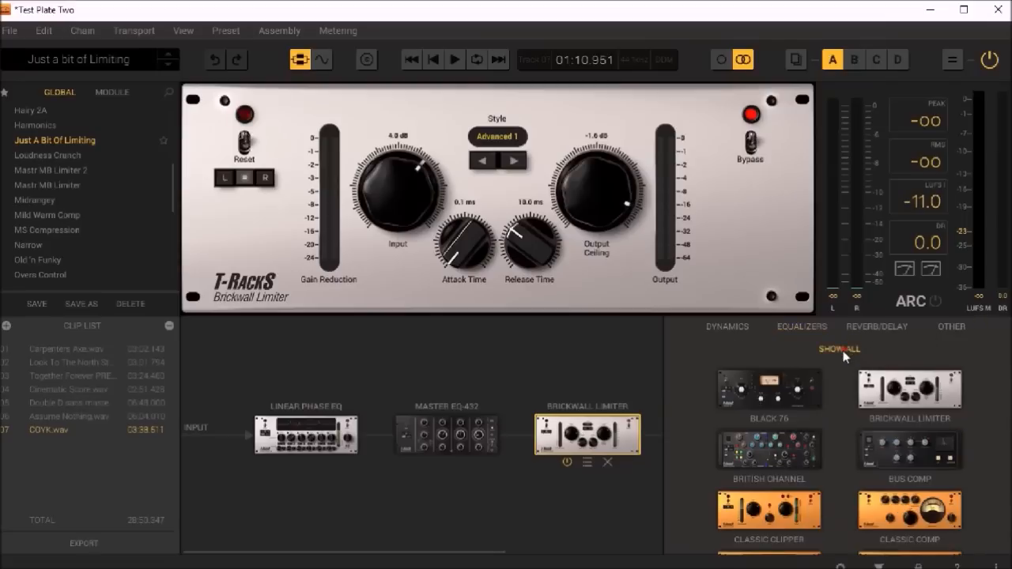
scroll(1009, 477, down, 8)
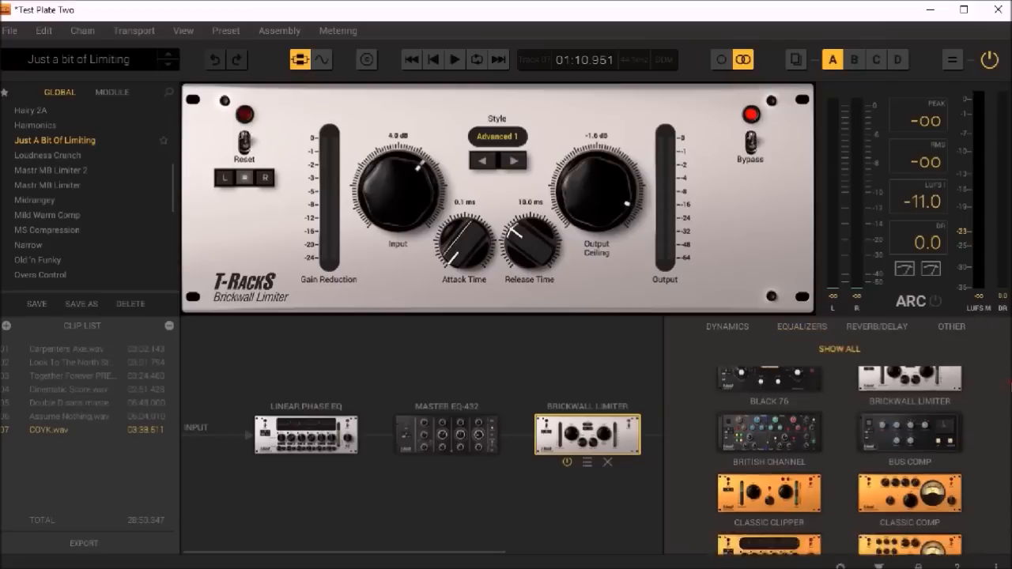
mouse_move(1010, 478)
mouse_down()
mouse_move(1010, 496)
mouse_move(1010, 487)
mouse_up()
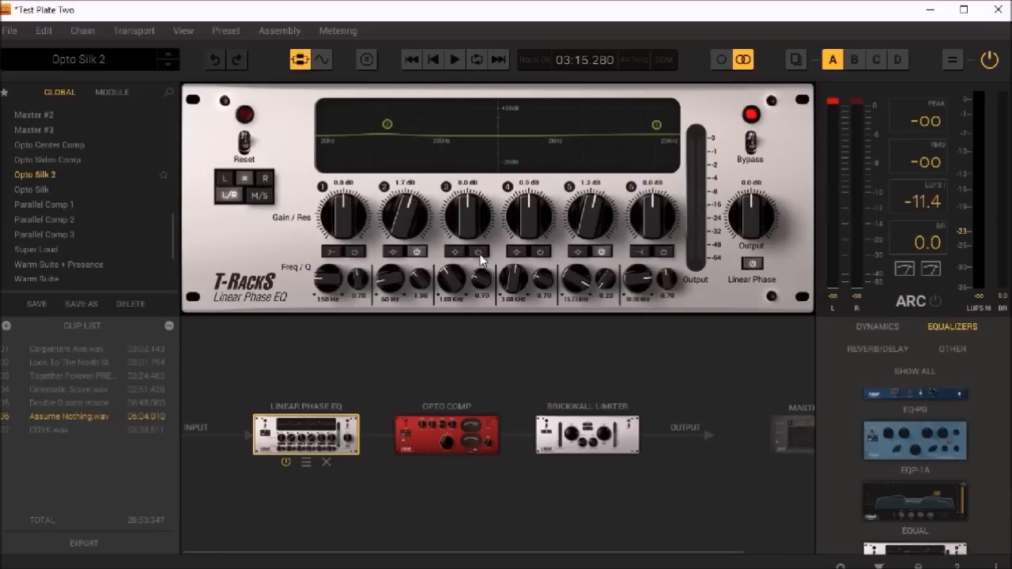
Select the Together Forever clip, disable processing, and audition it unprocessed from about 0:48 in the waveform view before stopping playback.
click(73, 375)
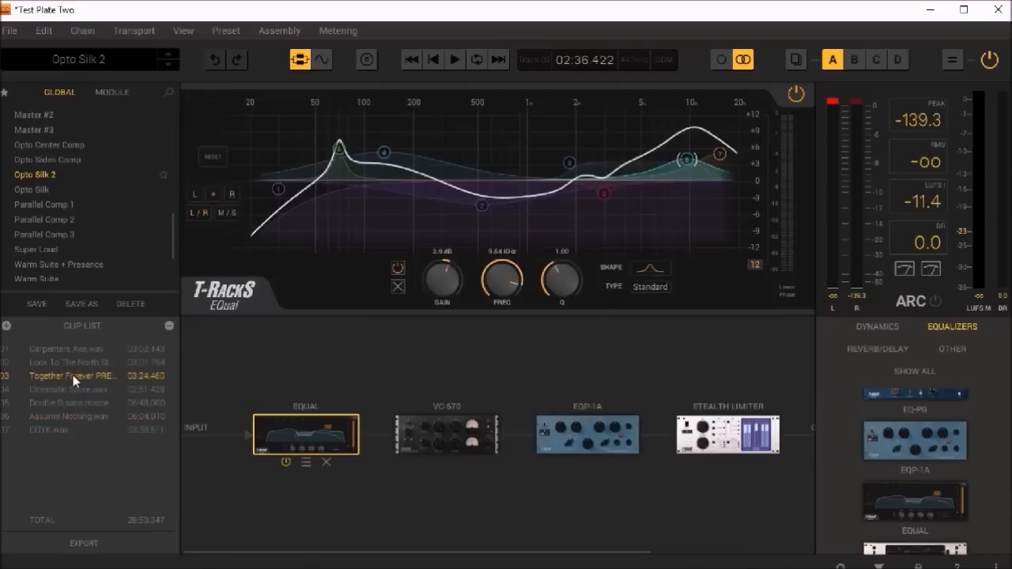
click(989, 61)
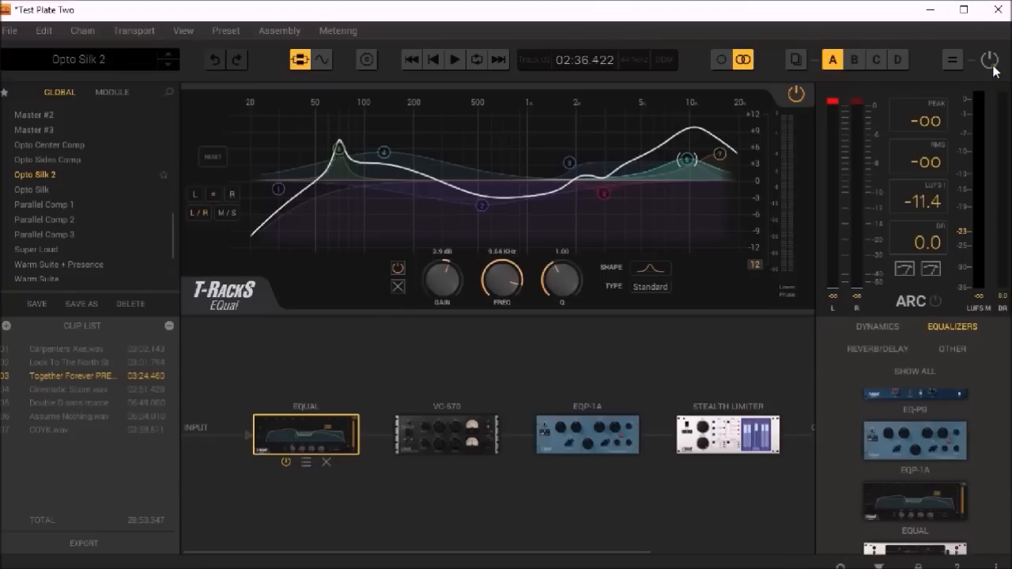
click(323, 61)
click(457, 57)
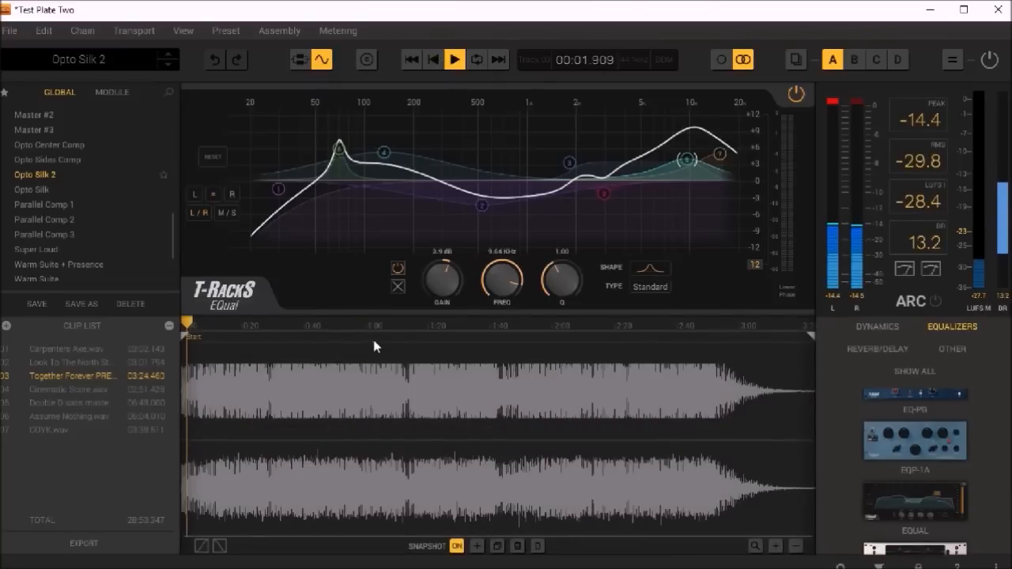
click(331, 325)
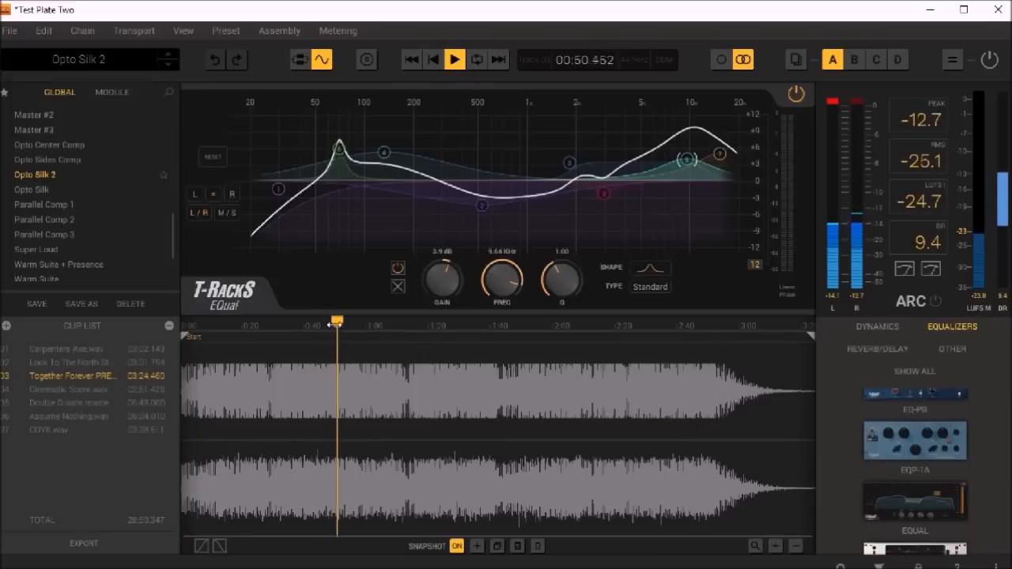
click(454, 60)
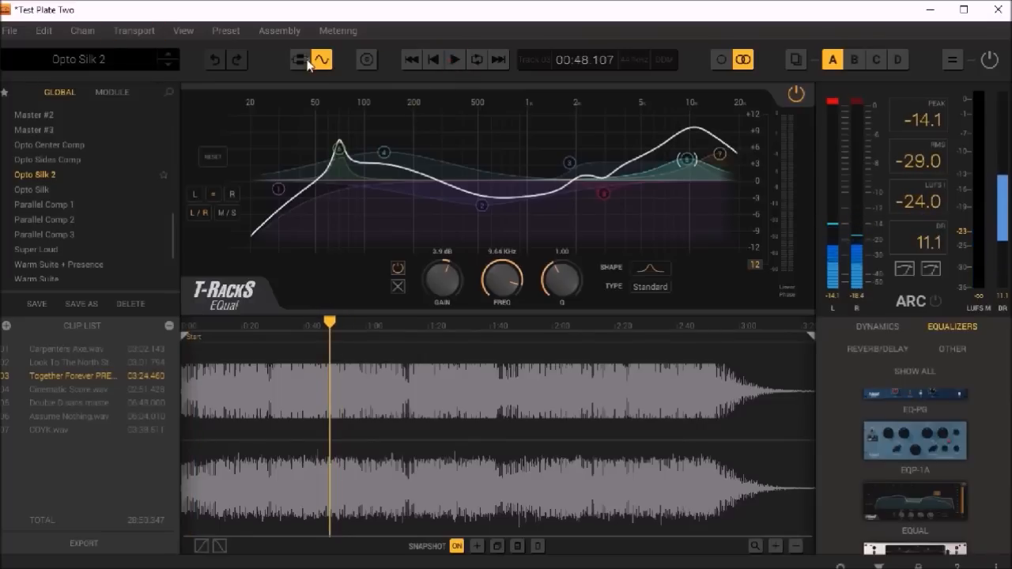
Play the Together Forever clip from about 0:48 in the chain view, toggling processing on and off to compare.
click(300, 61)
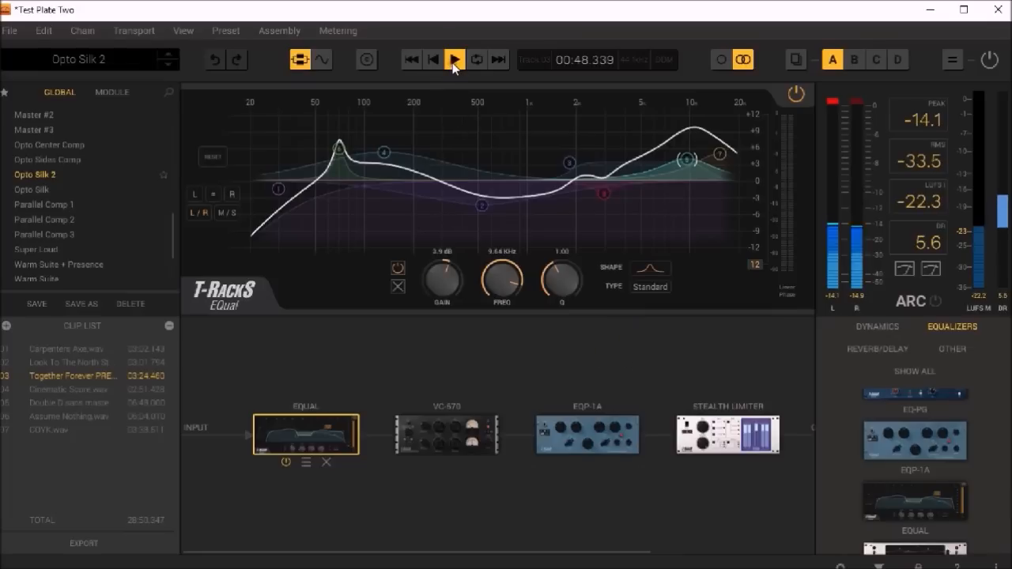
click(989, 61)
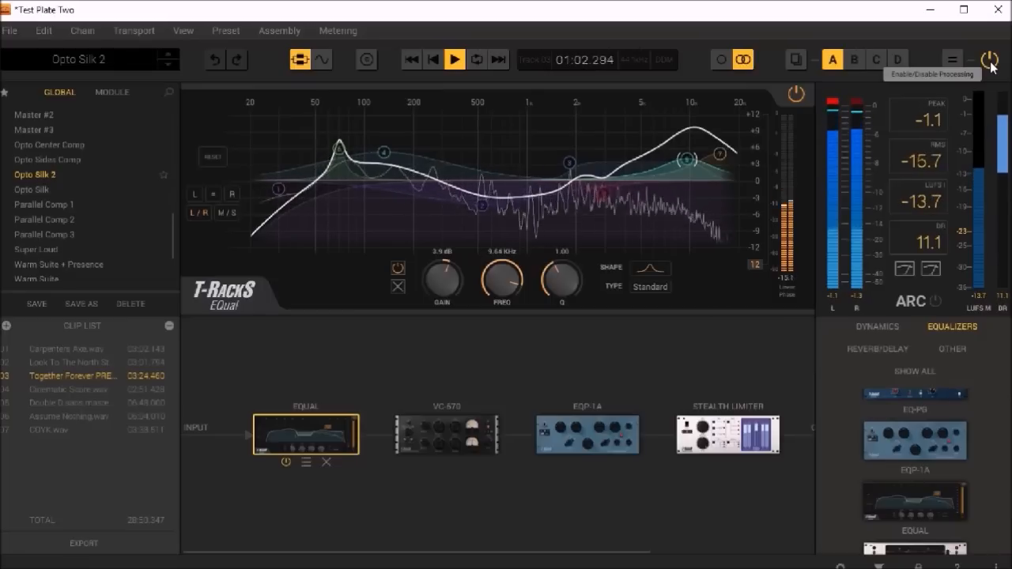
click(988, 60)
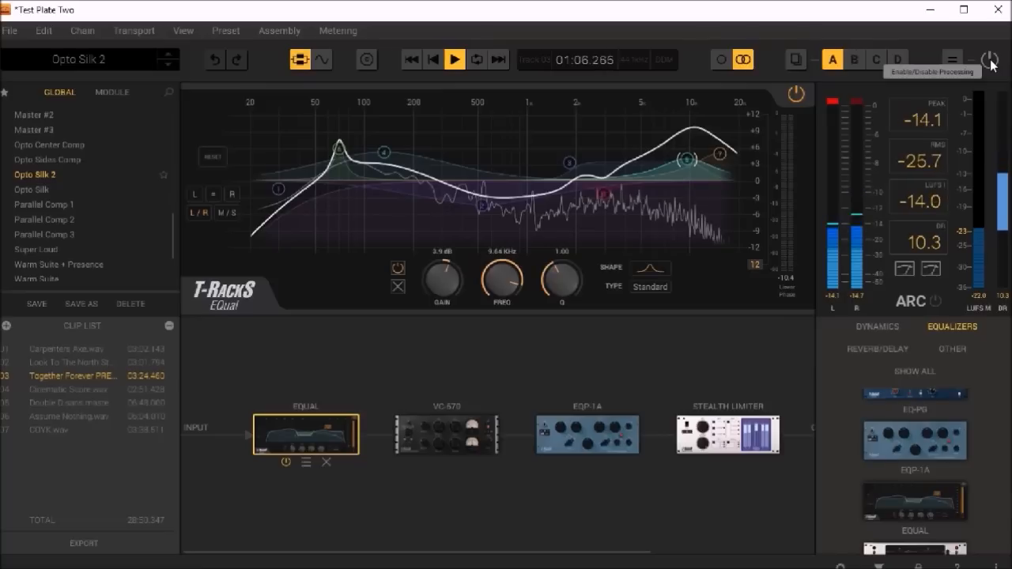
Toggle processing once more while the Together Forever clip plays and stop playback.
click(989, 60)
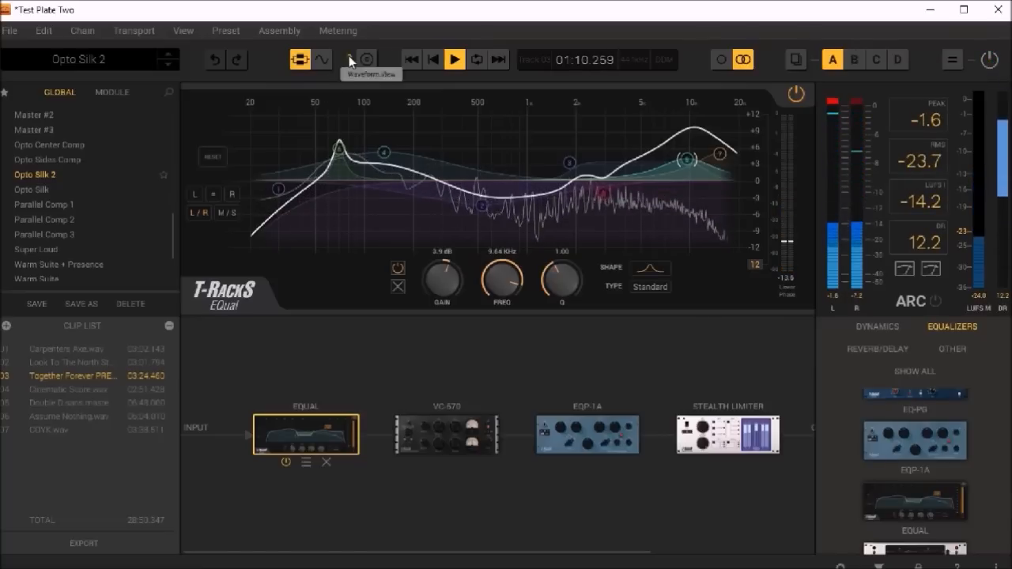
click(445, 58)
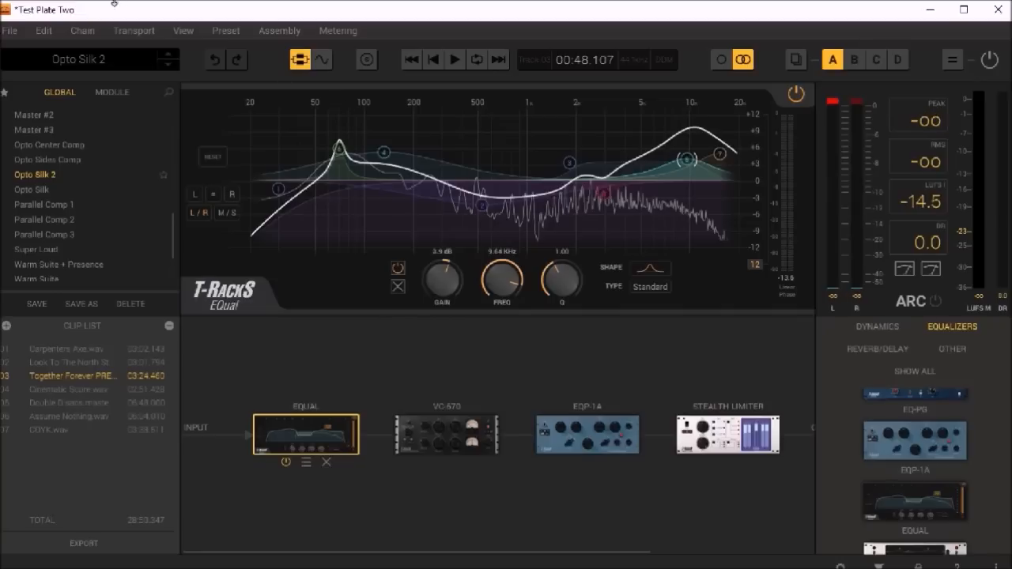
click(16, 36)
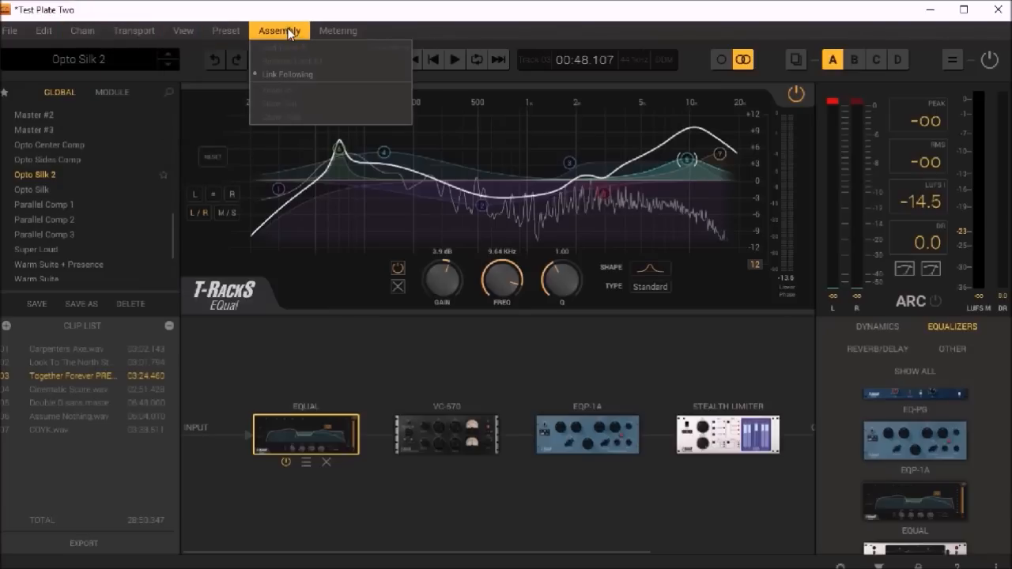
click(401, 352)
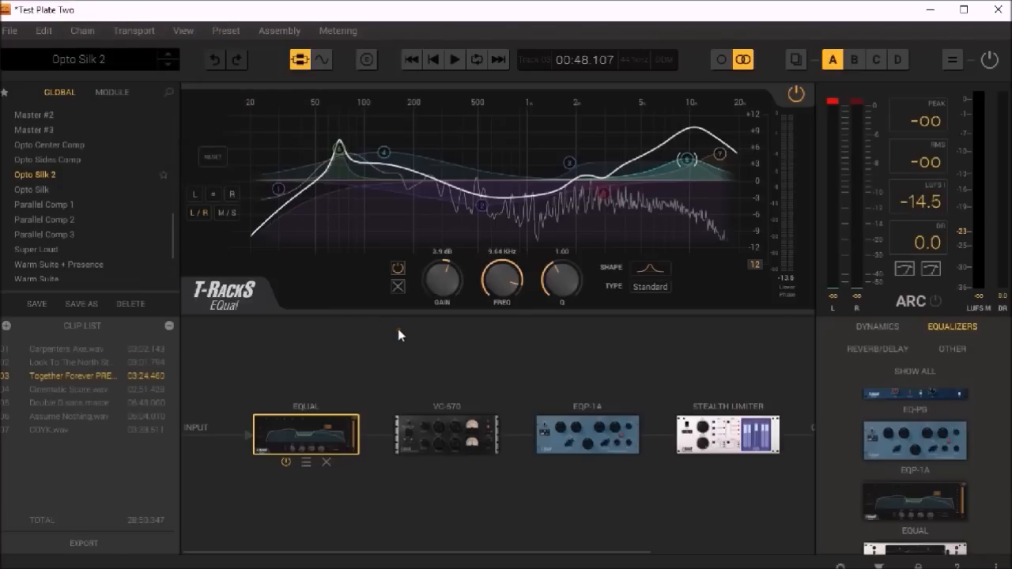
Look through the equalizer modules and expand the Advanced Mastering presets to review the list down to Vintage In Between.
drag(817, 372, 824, 403)
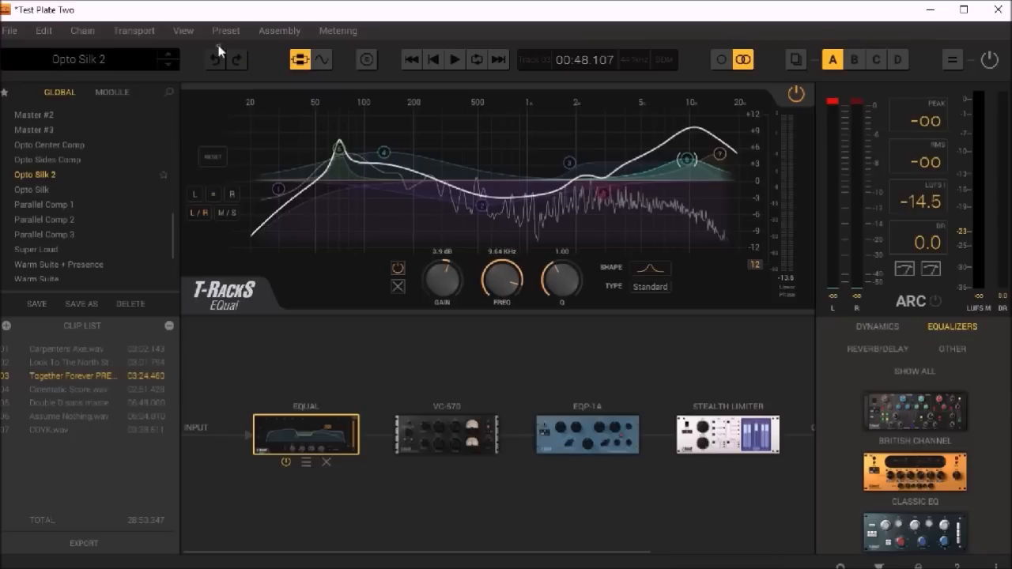
drag(172, 232, 181, 79)
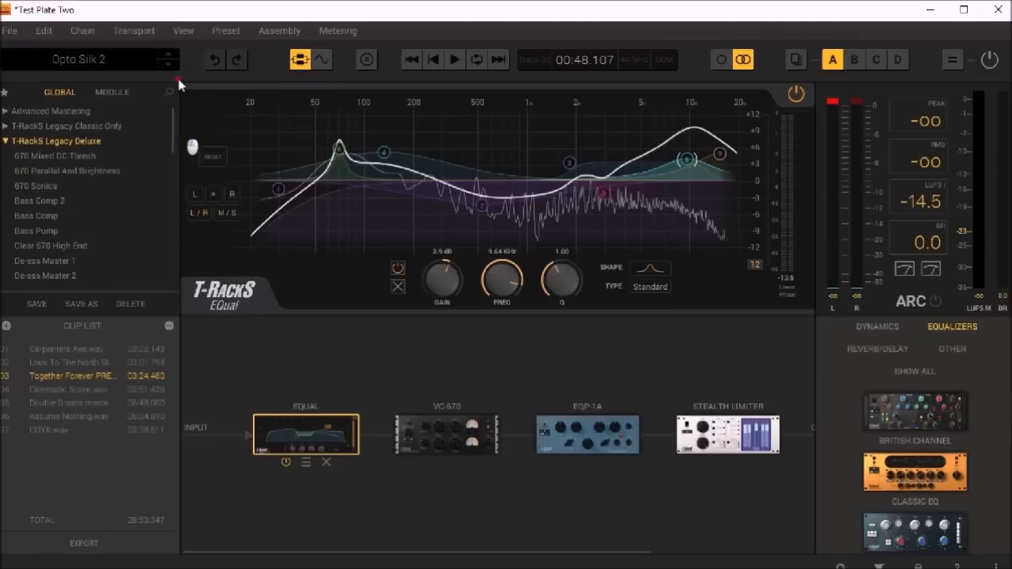
click(6, 113)
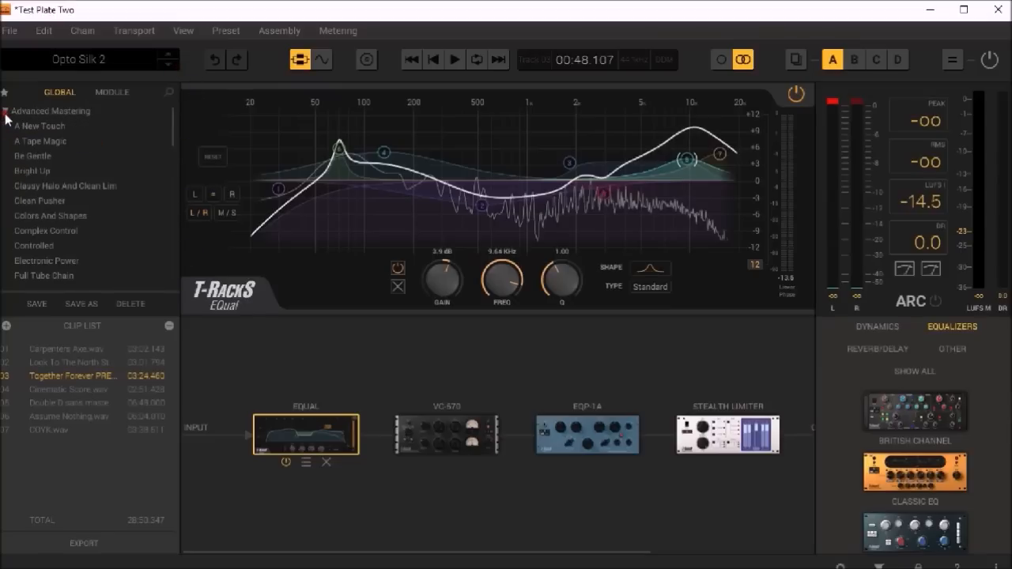
drag(170, 136, 183, 239)
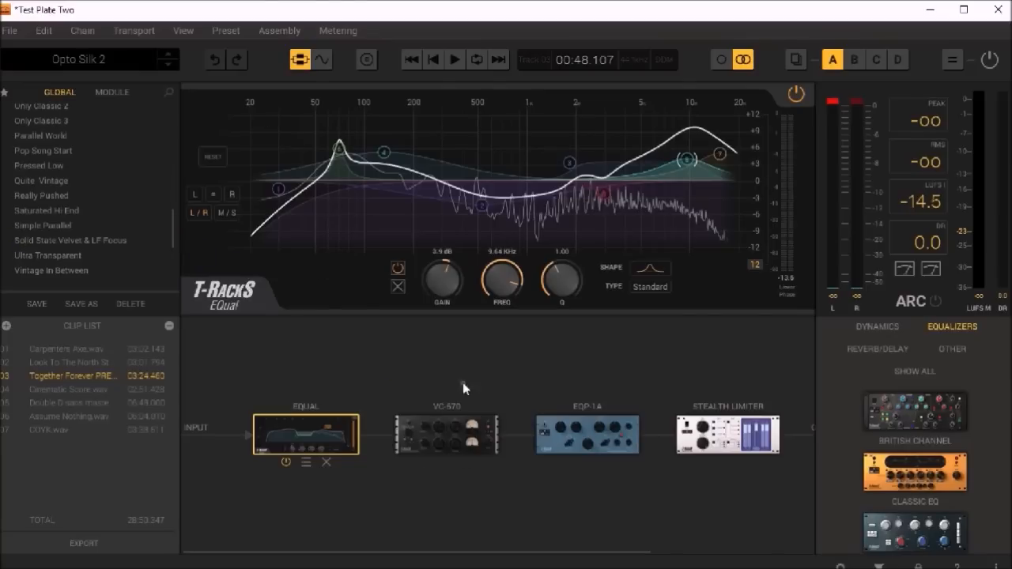
Open a different saved session in place of Test Plate Two.
click(26, 31)
click(21, 79)
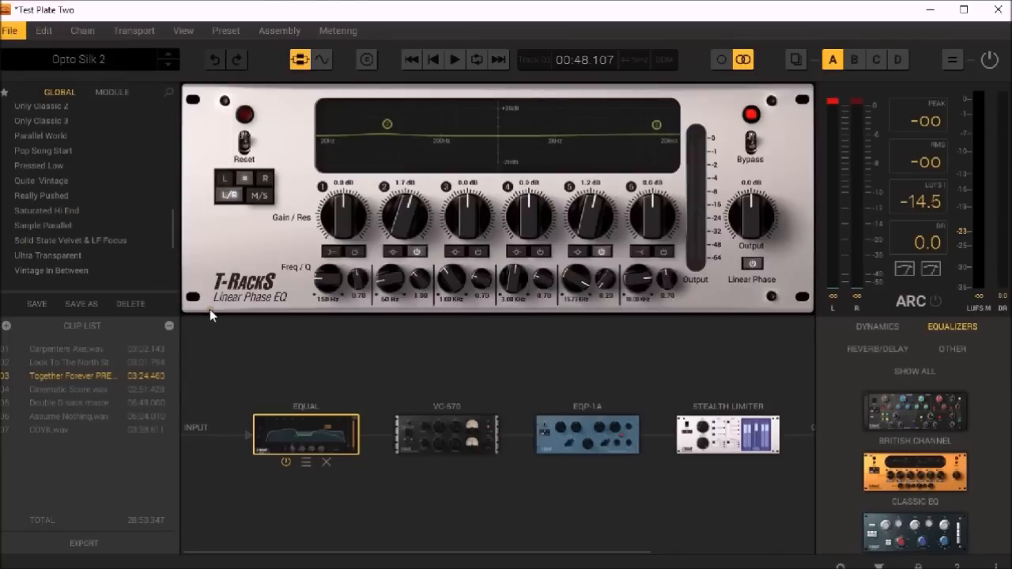